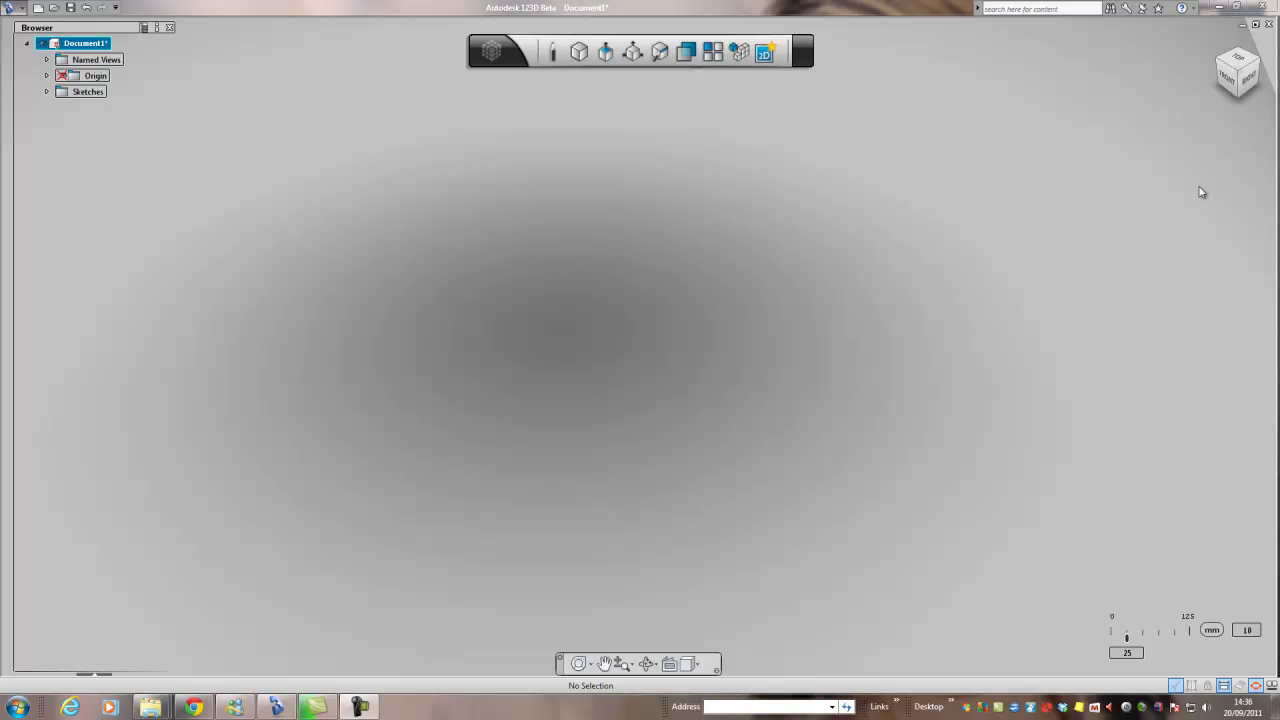
# Step: In the front view, sketch a horizontal base line, an angled line rising outward from its left end, and a tangent arc curving back inward
pyautogui.click(1228, 82)
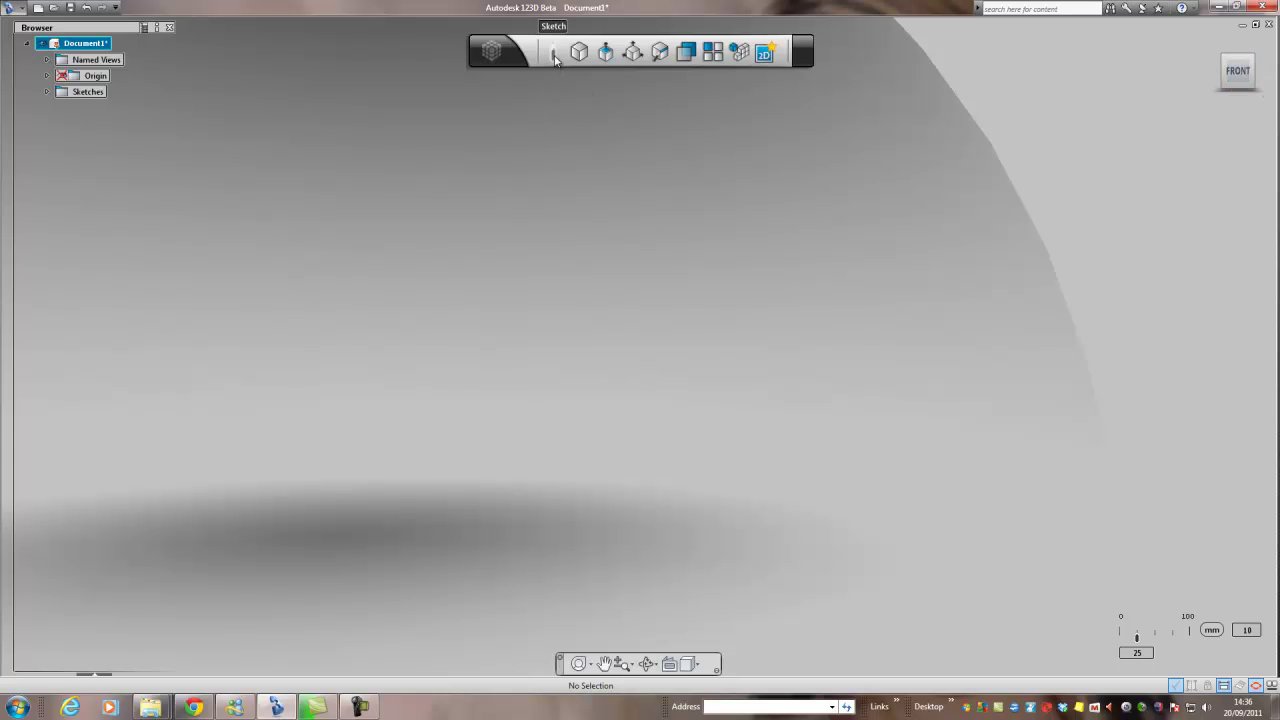
pyautogui.moveTo(555, 60)
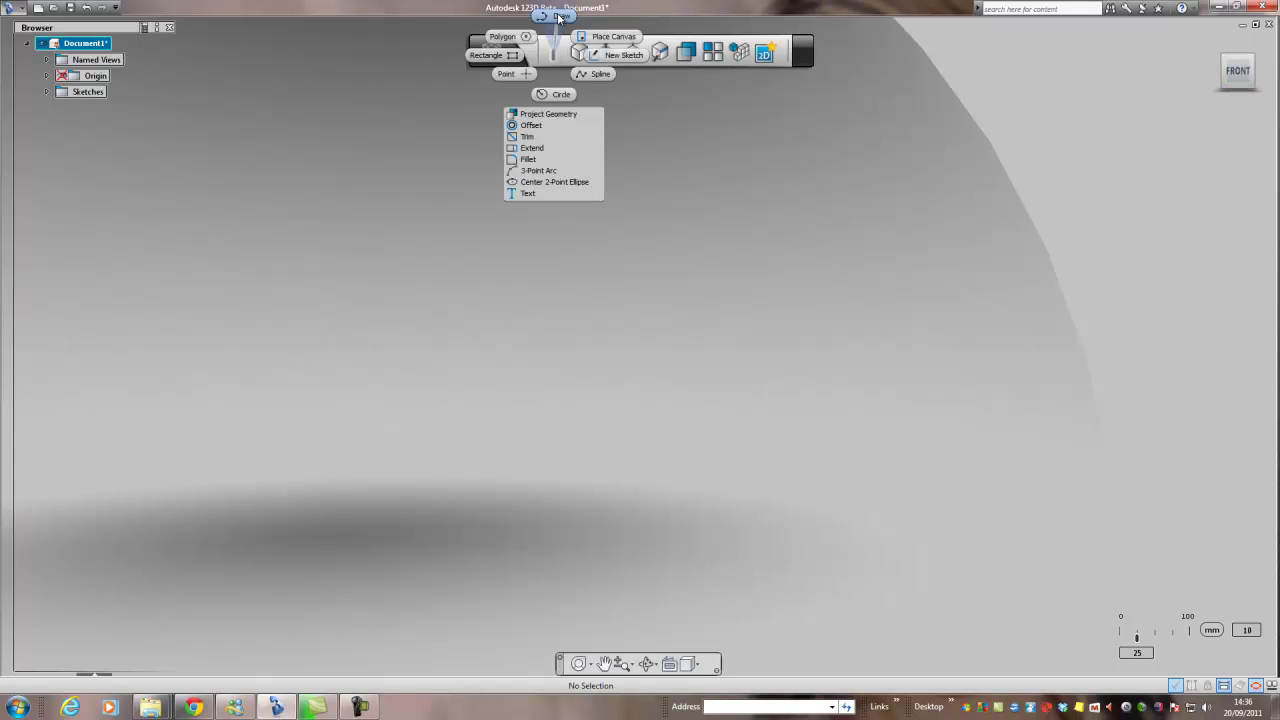
pyautogui.click(560, 17)
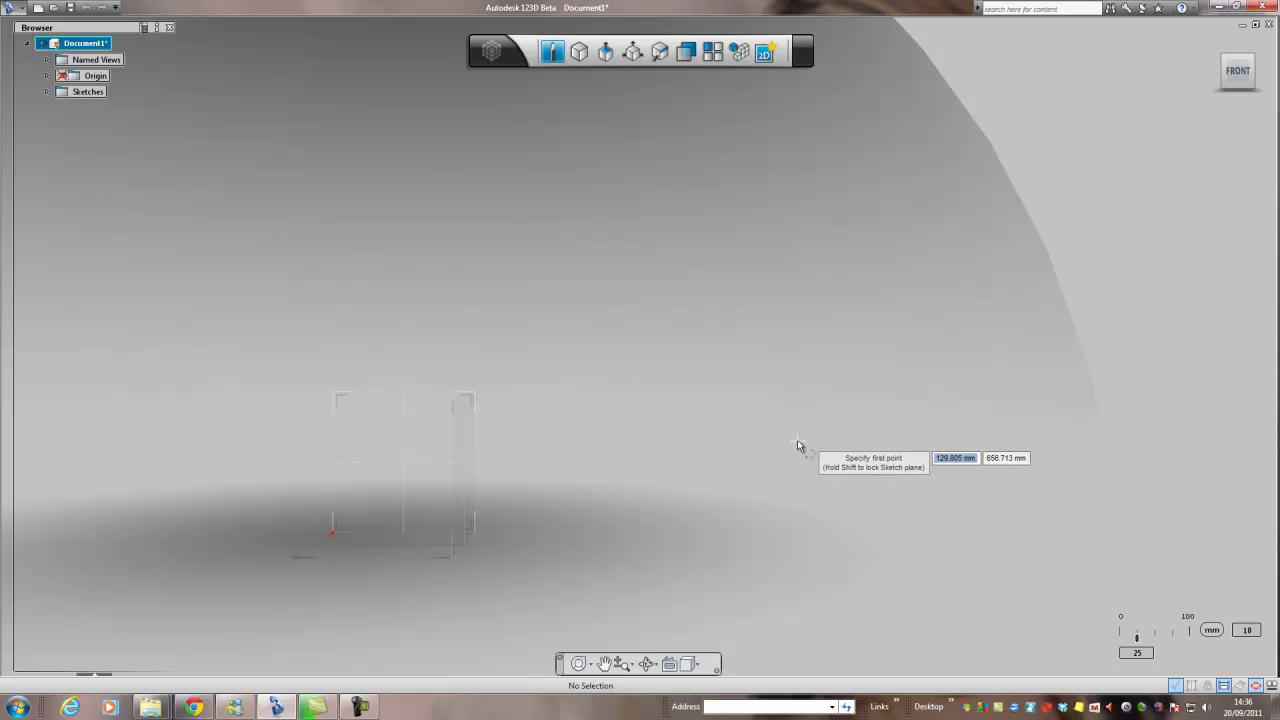
pyautogui.click(798, 441)
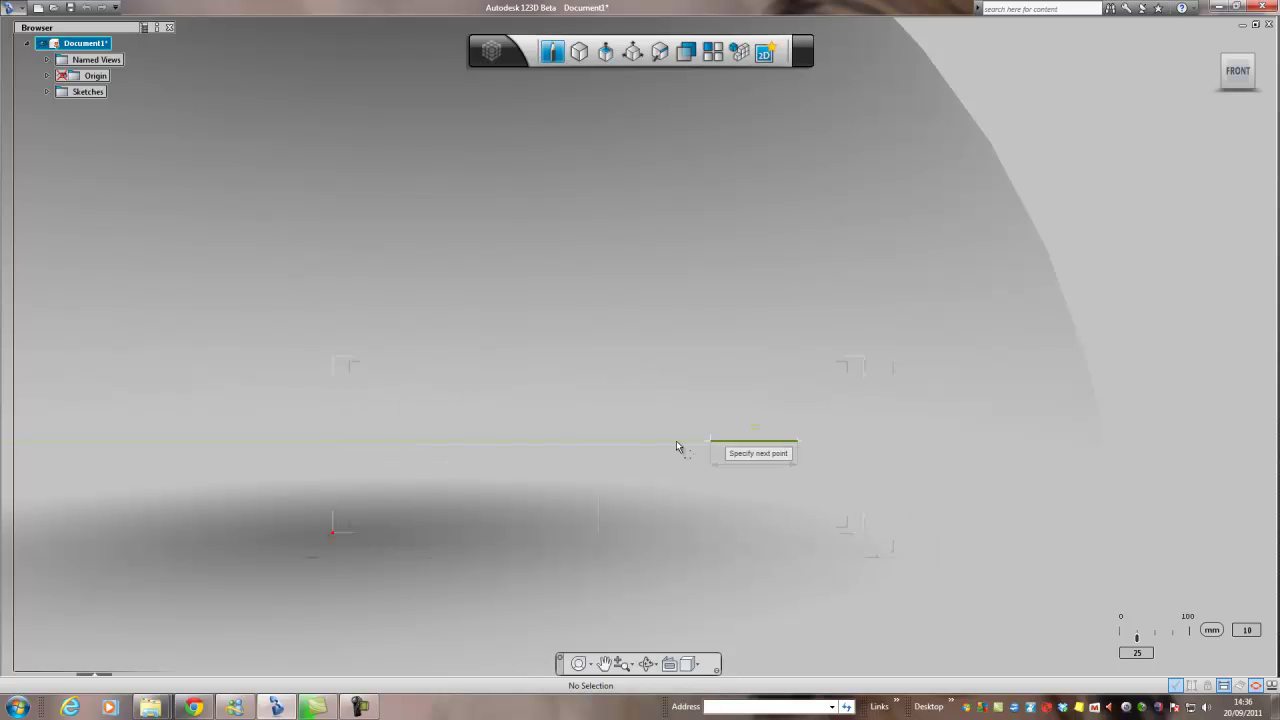
pyautogui.click(488, 442)
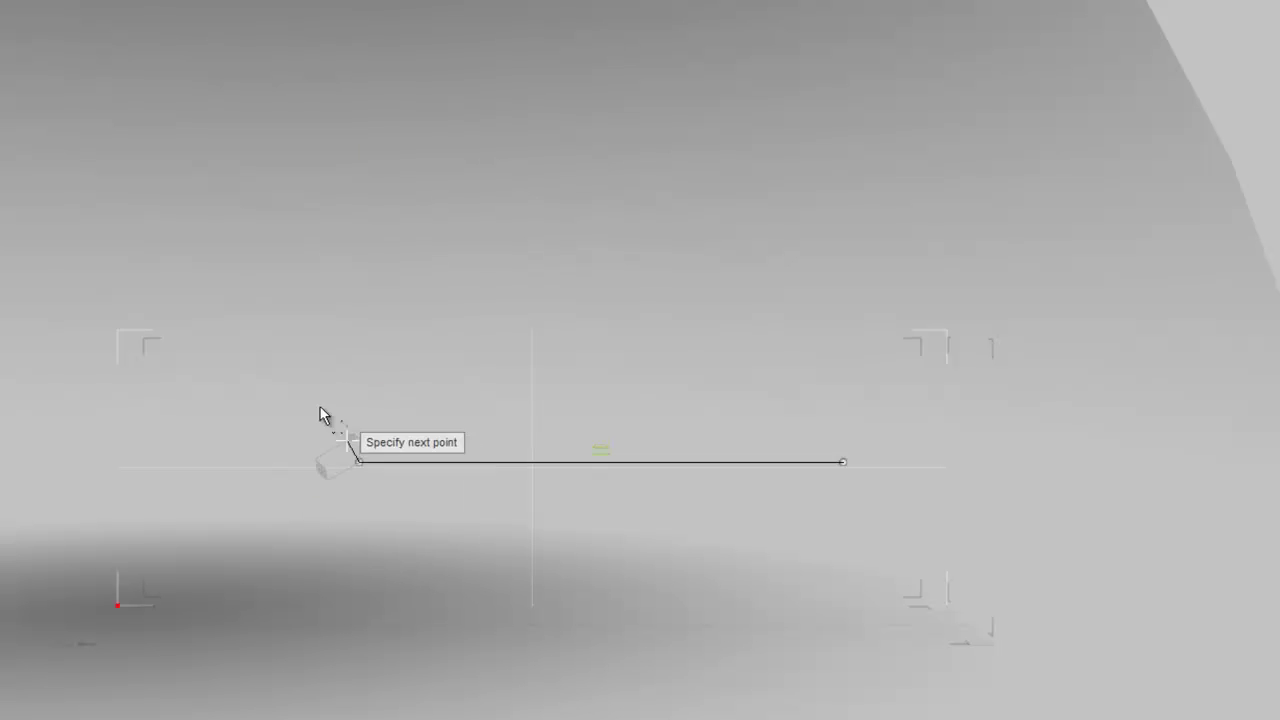
pyautogui.click(277, 360)
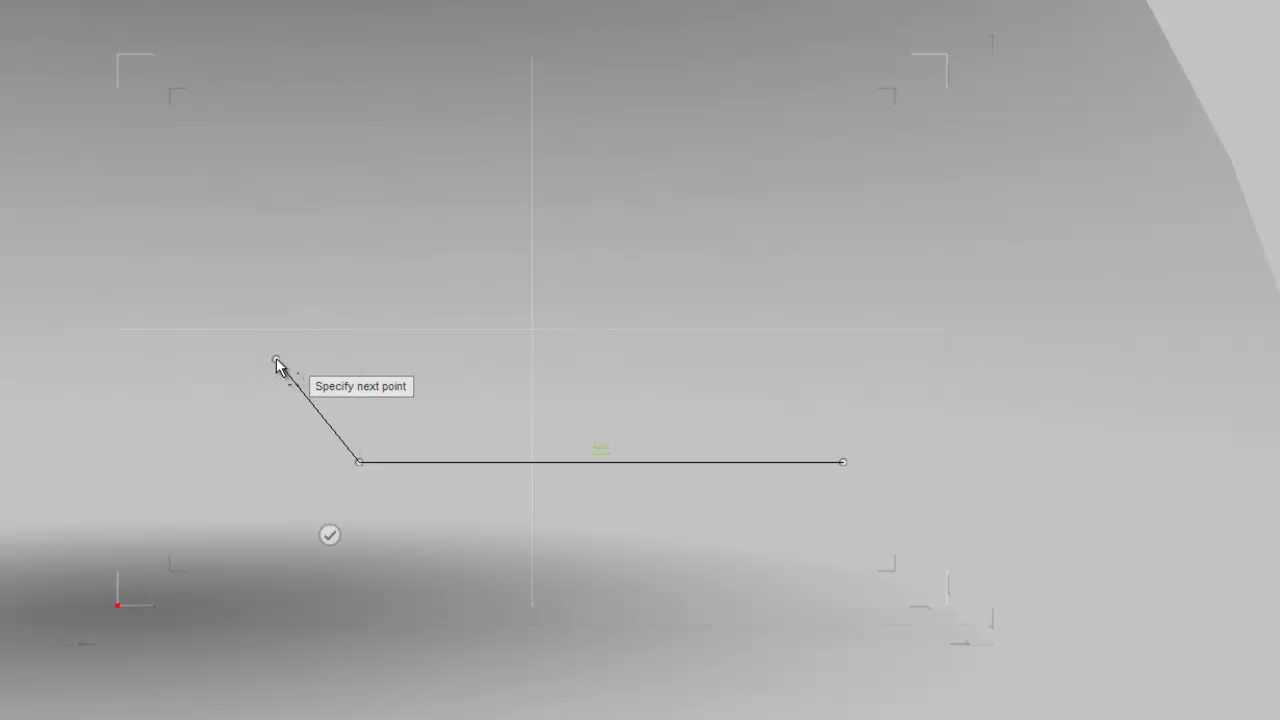
pyautogui.moveTo(276, 359); pyautogui.dragTo(385, 268)
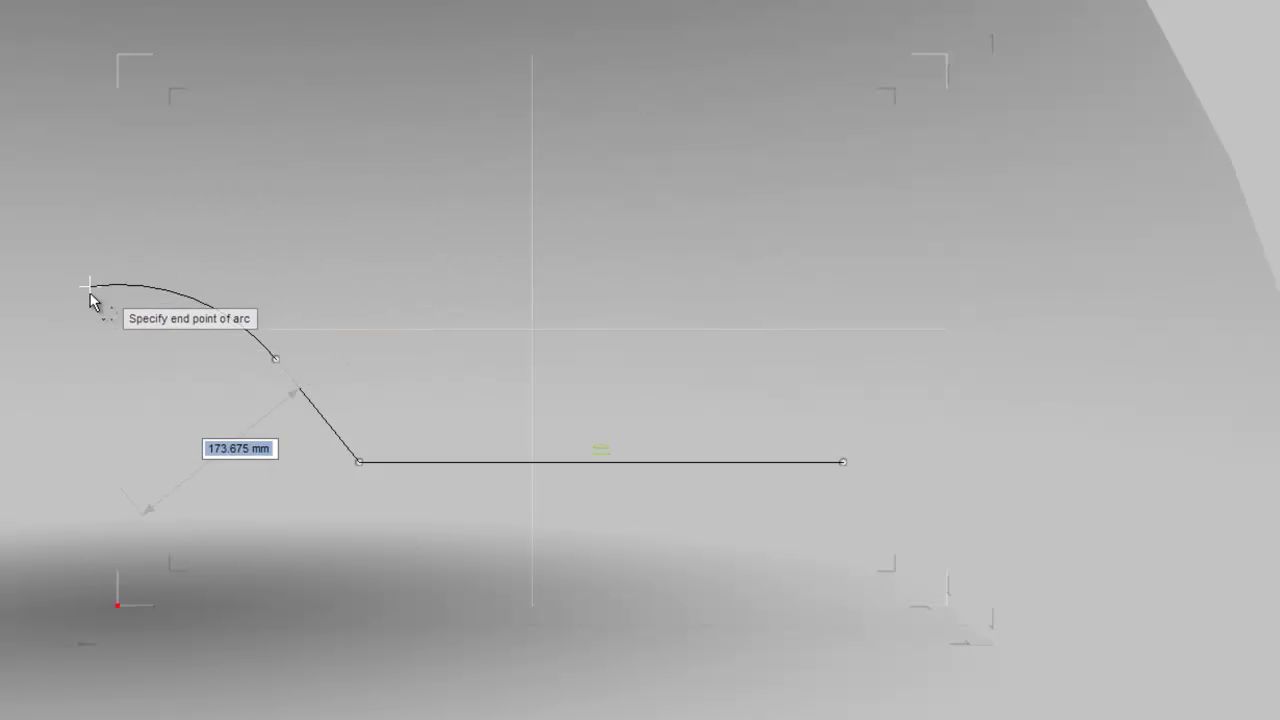
pyautogui.click(334, 205)
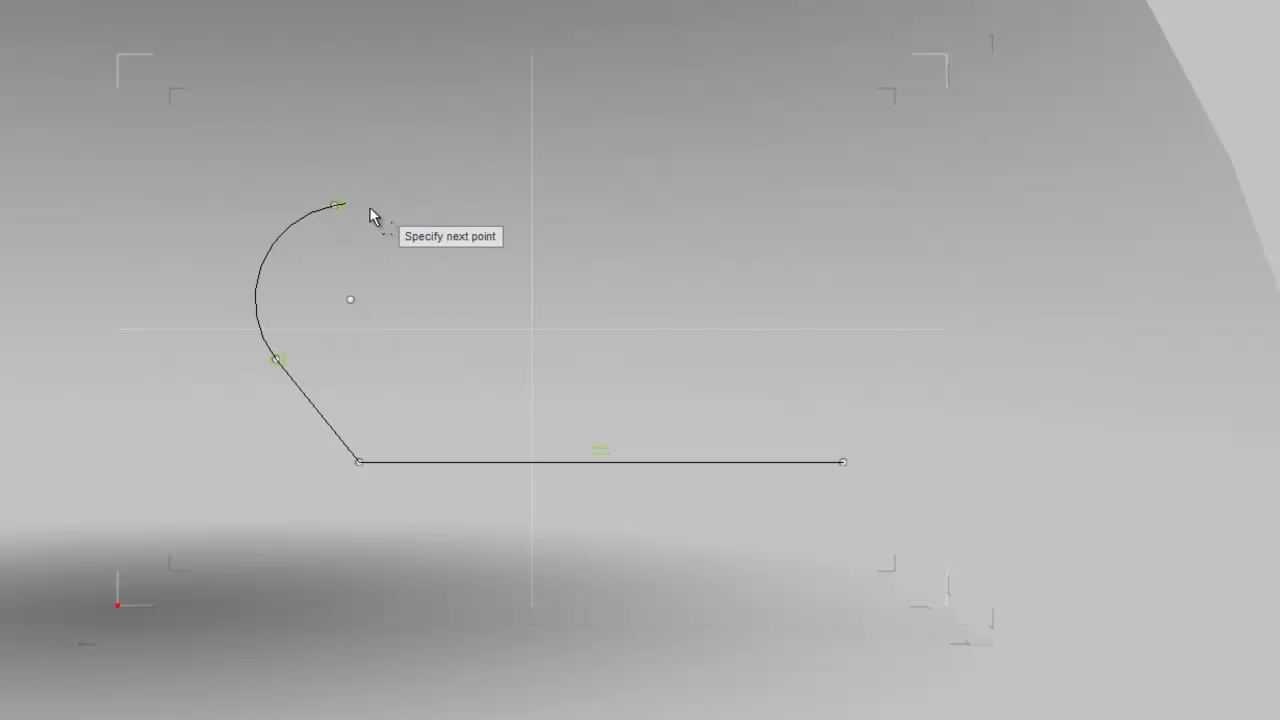
# Step: Continue the profile from the arc with two straight segments descending to the right and a tangent arc curving upward
pyautogui.click(472, 270)
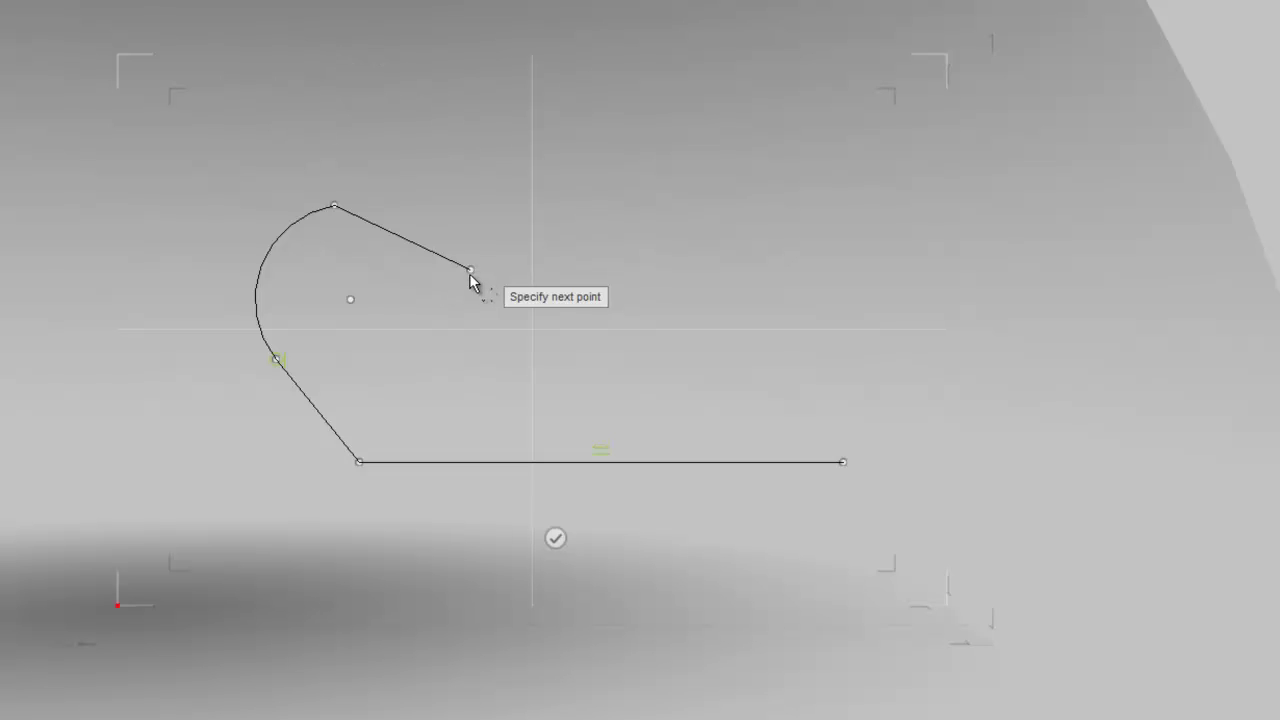
pyautogui.click(610, 295)
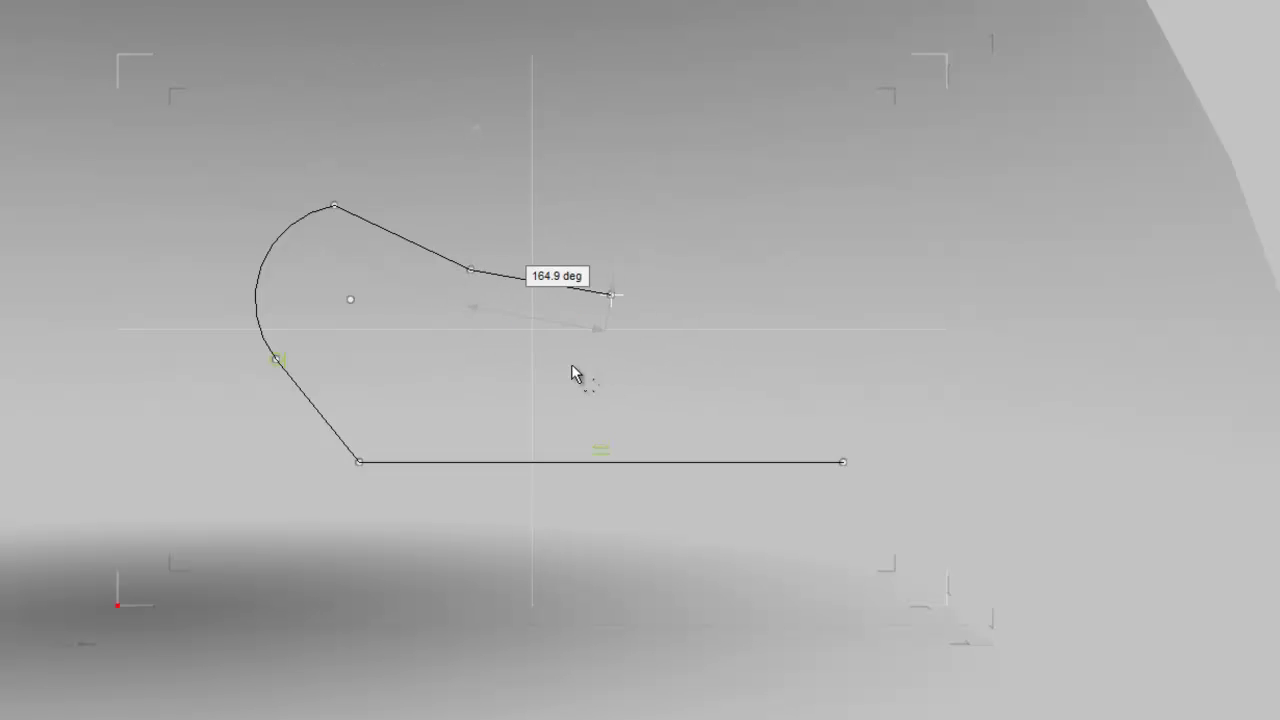
pyautogui.moveTo(611, 295); pyautogui.dragTo(658, 178)
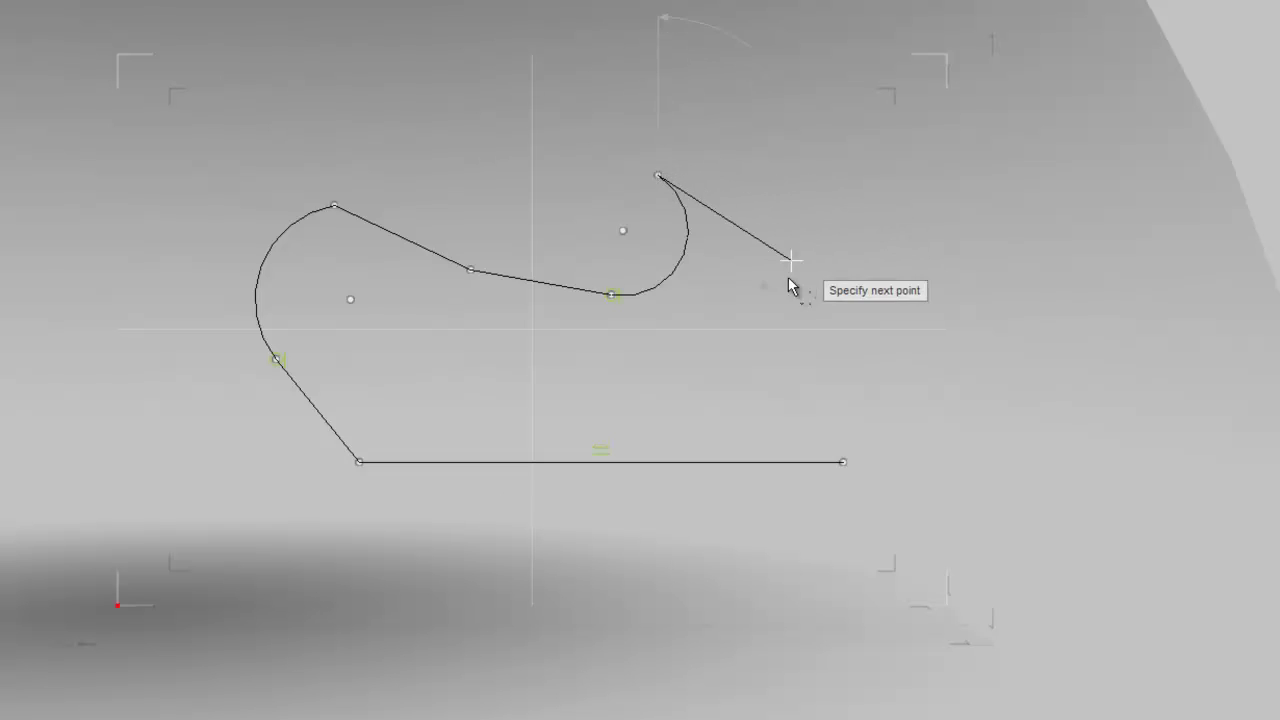
# Step: Close the profile with a sloping line, two opposing arcs, a short horizontal line and an about 49 mm vertical line to the base's right end
pyautogui.click(817, 218)
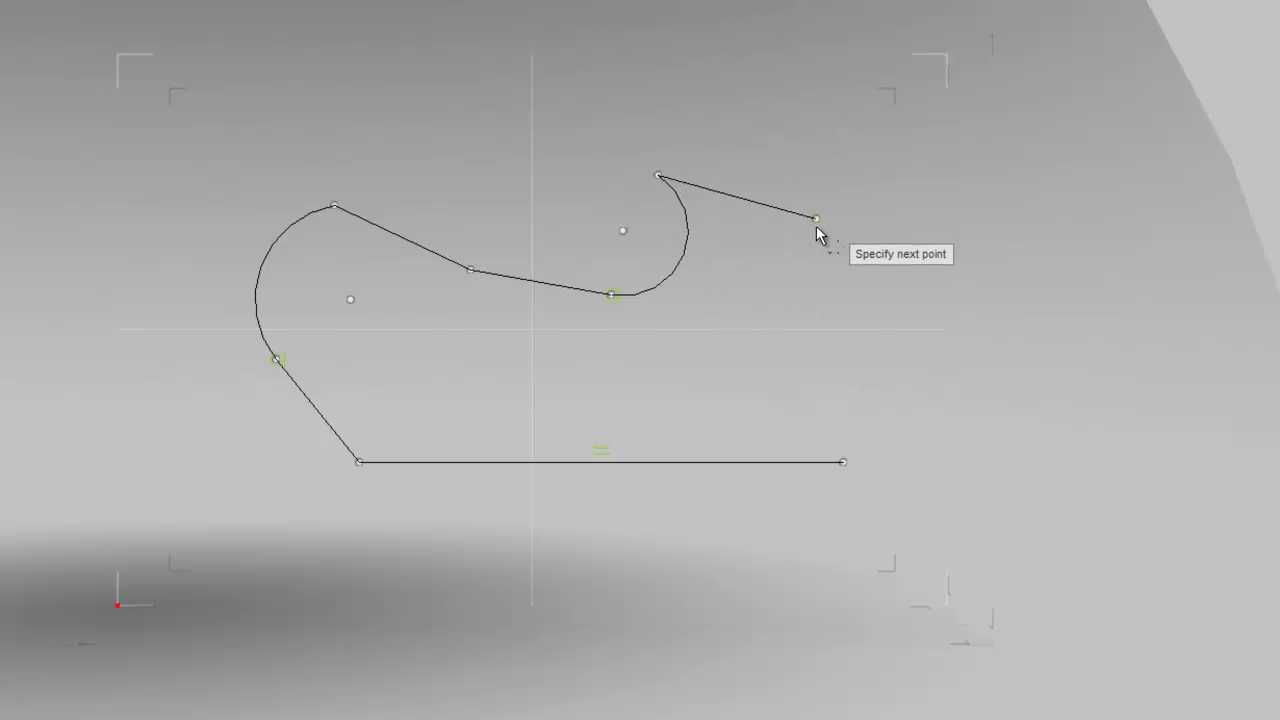
pyautogui.moveTo(817, 218); pyautogui.dragTo(745, 410)
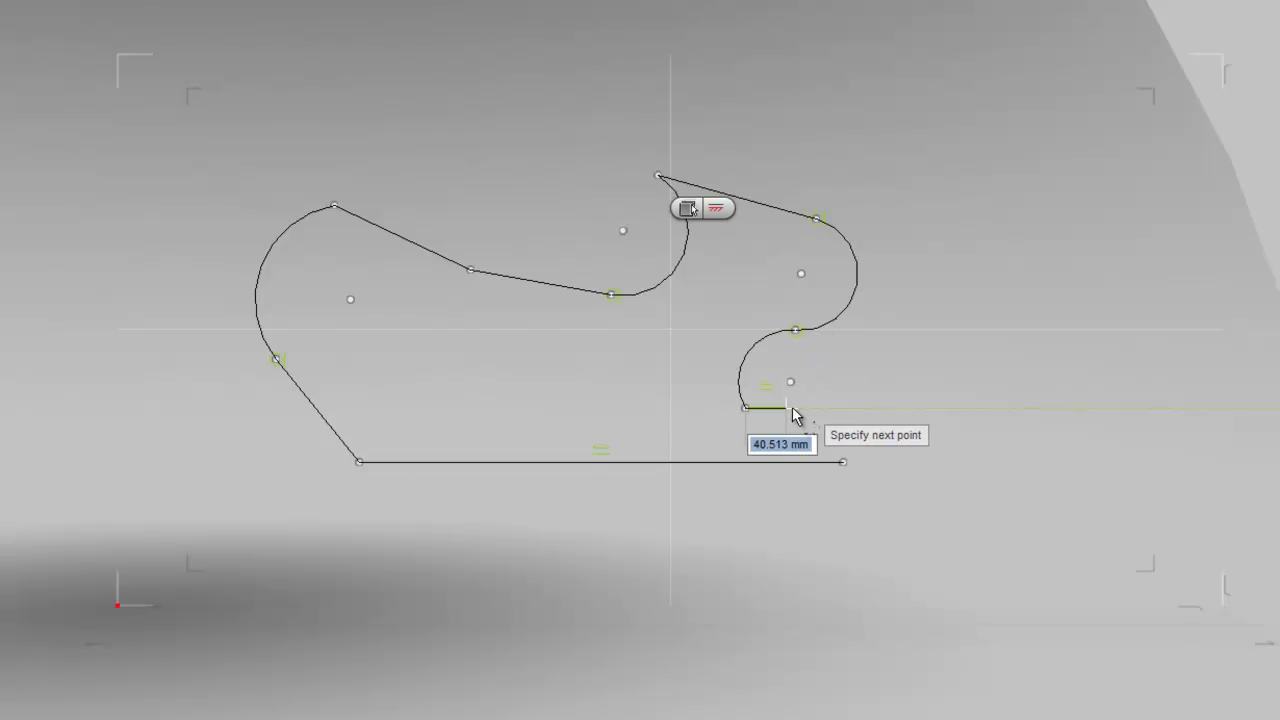
pyautogui.click(844, 409)
pyautogui.click(843, 462)
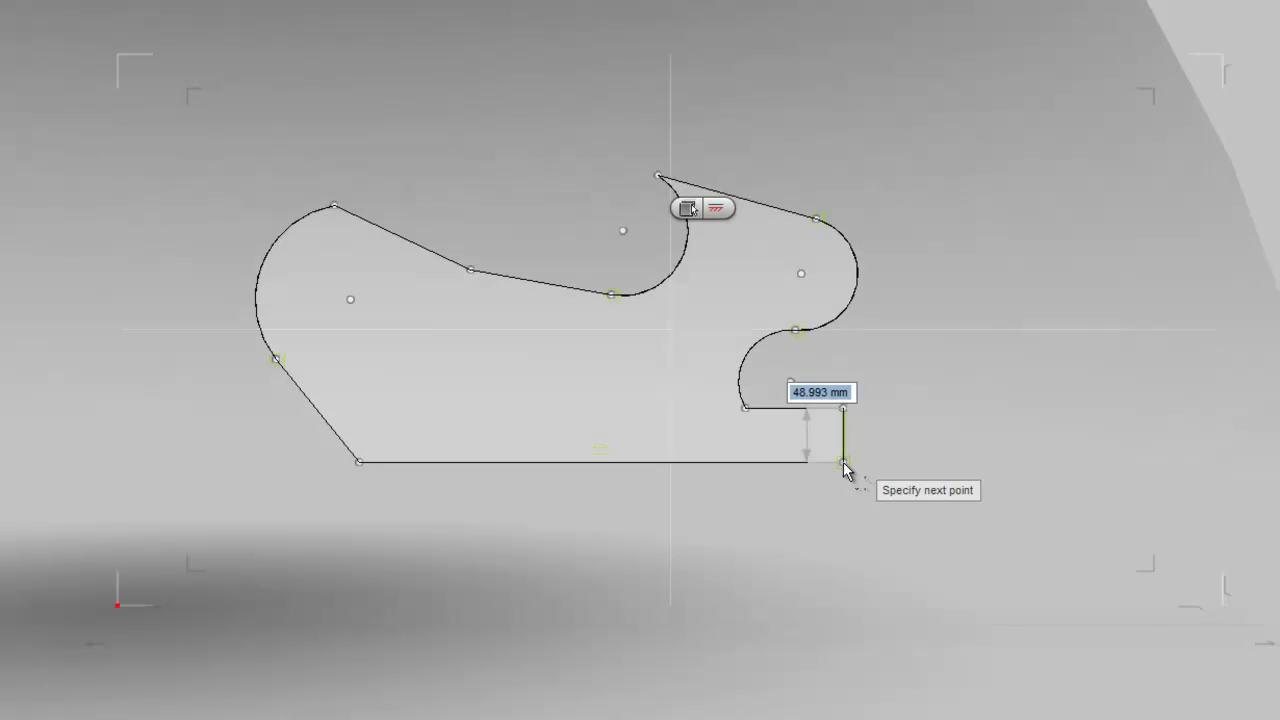
pyautogui.press('Escape')
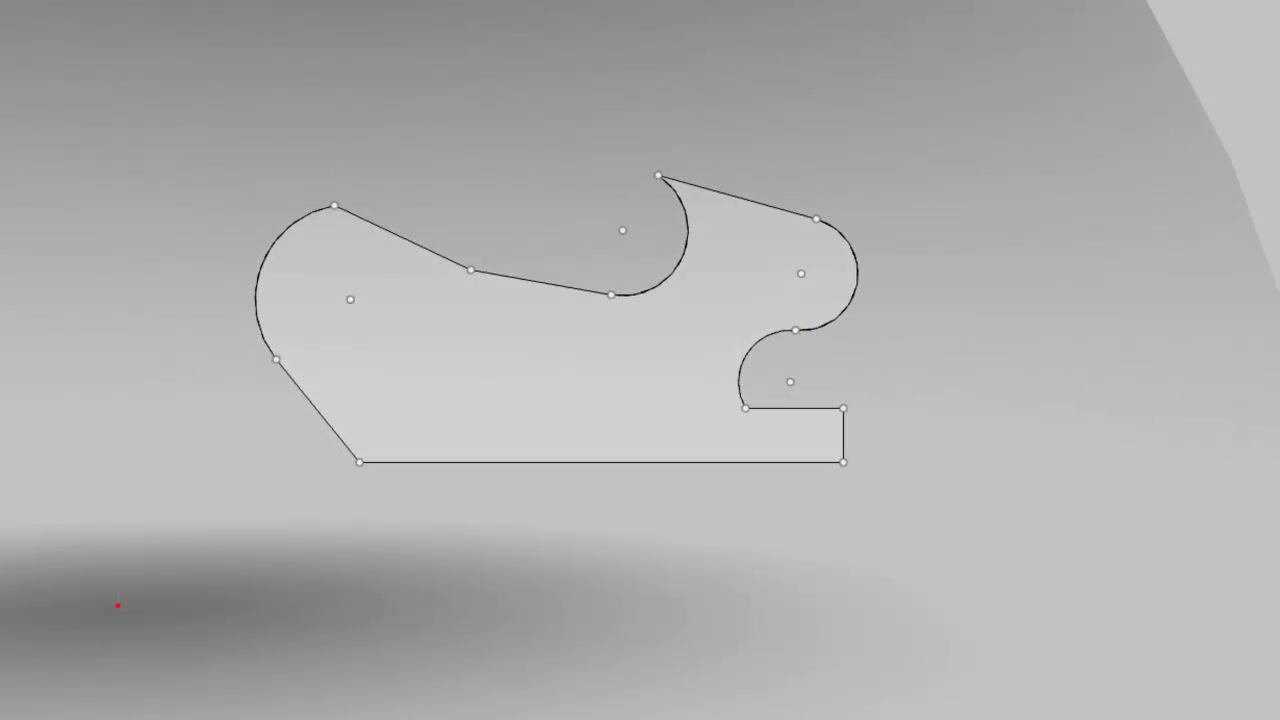
# Step: Extrude the closed profile by -350 mm into a solid
pyautogui.click(1207, 18)
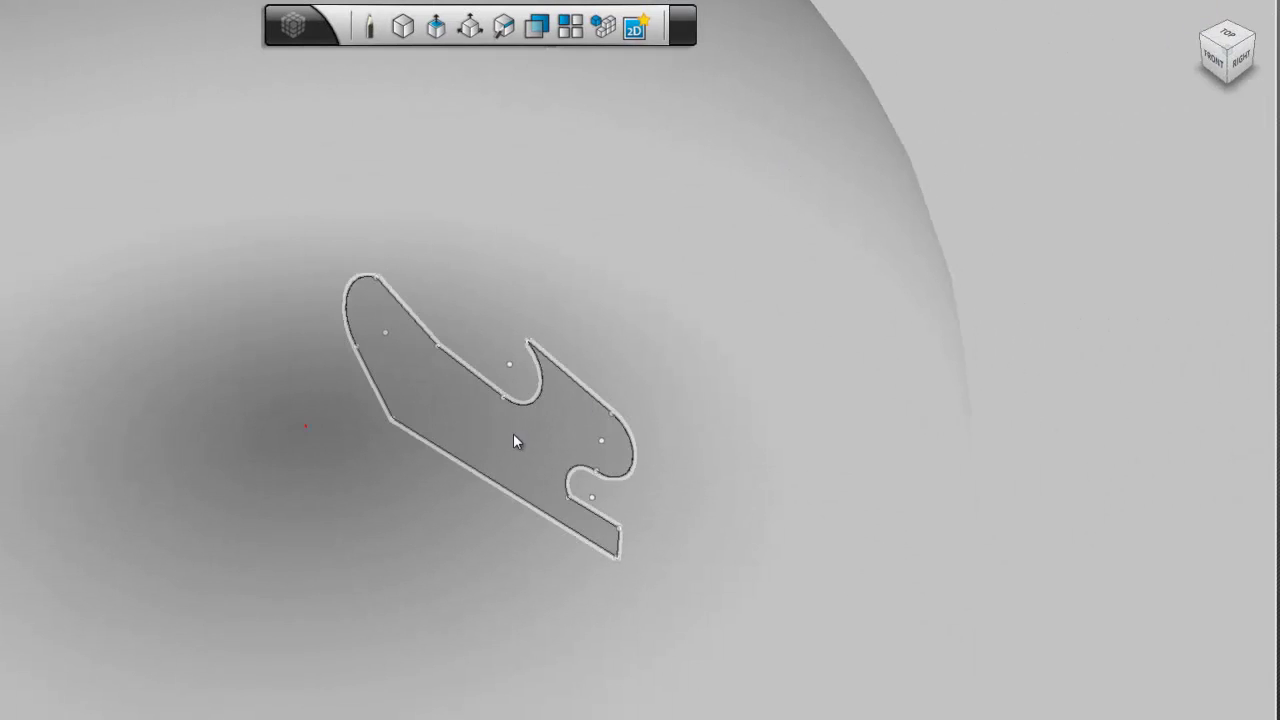
pyautogui.rightClick(514, 431)
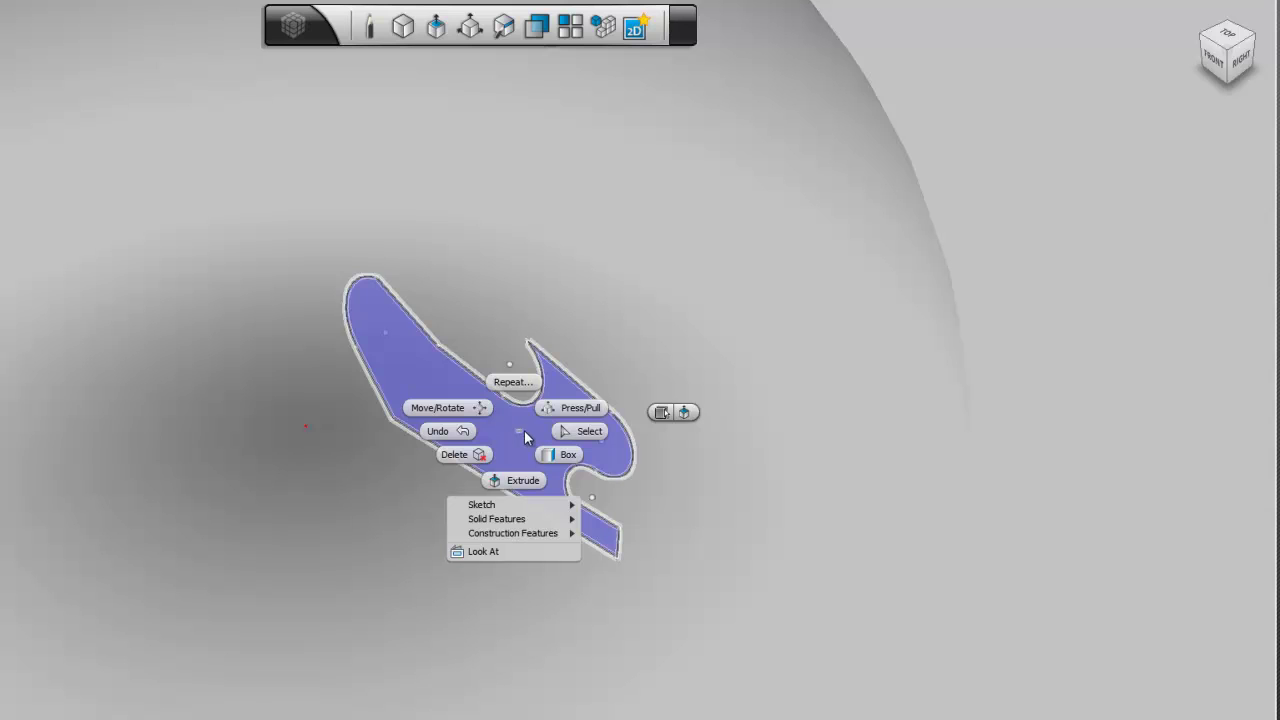
pyautogui.click(589, 407)
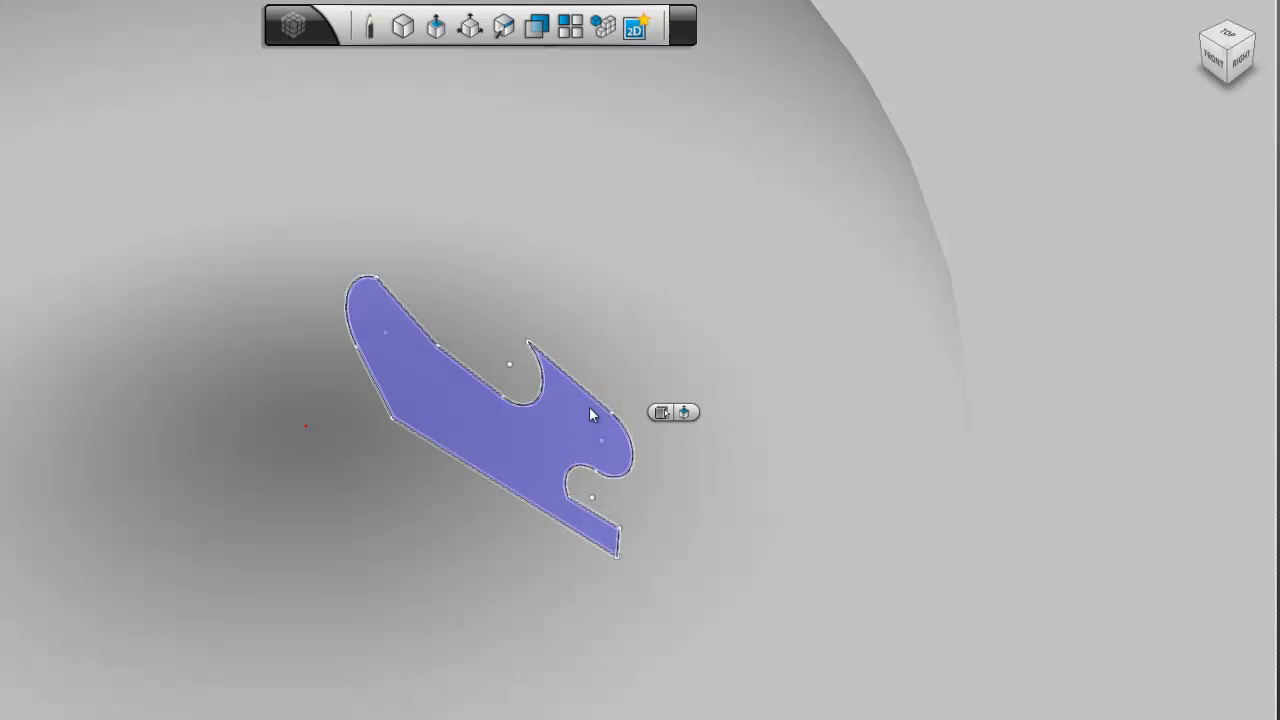
pyautogui.click(537, 439)
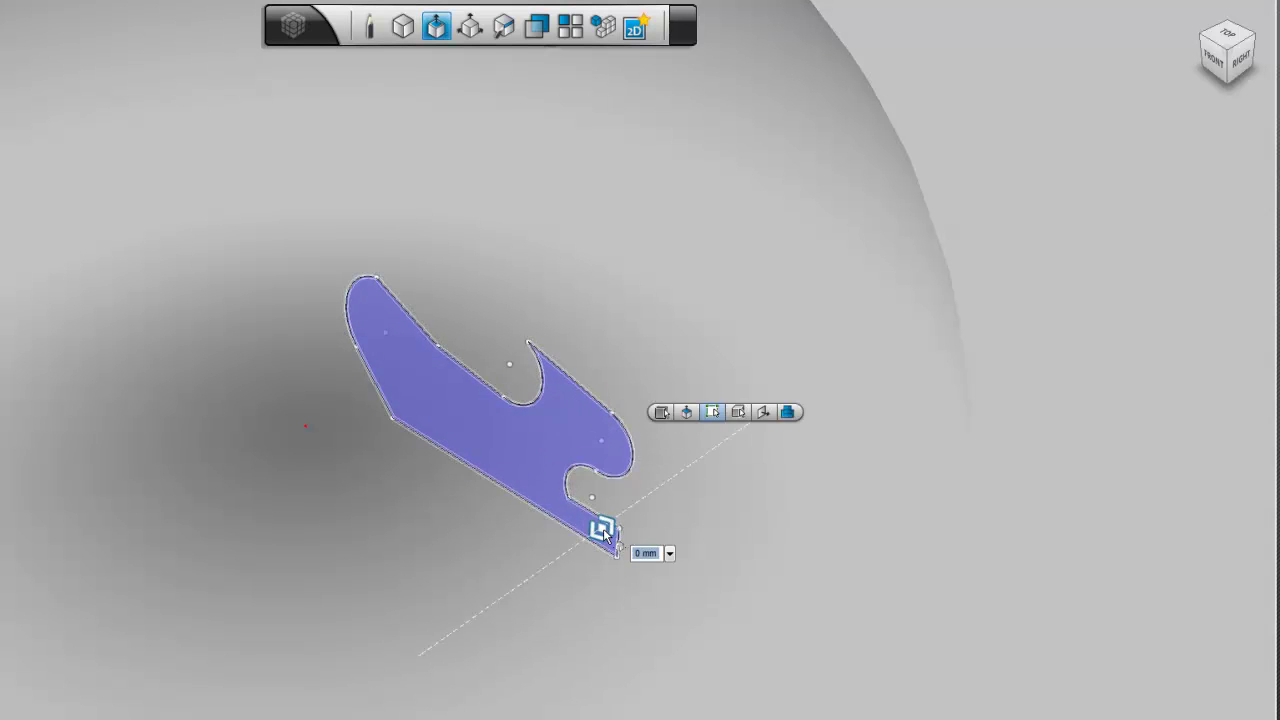
pyautogui.moveTo(619, 525); pyautogui.dragTo(367, 621)
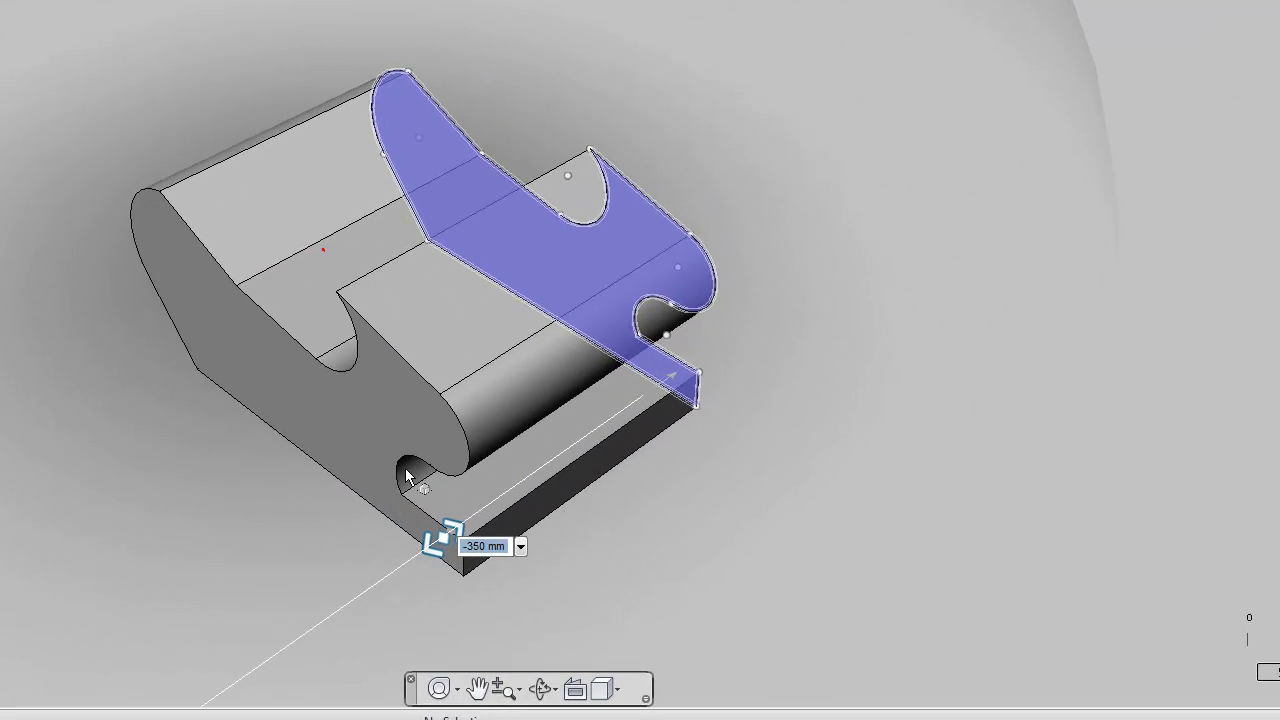
pyautogui.moveTo(418, 465); pyautogui.dragTo(418, 465)
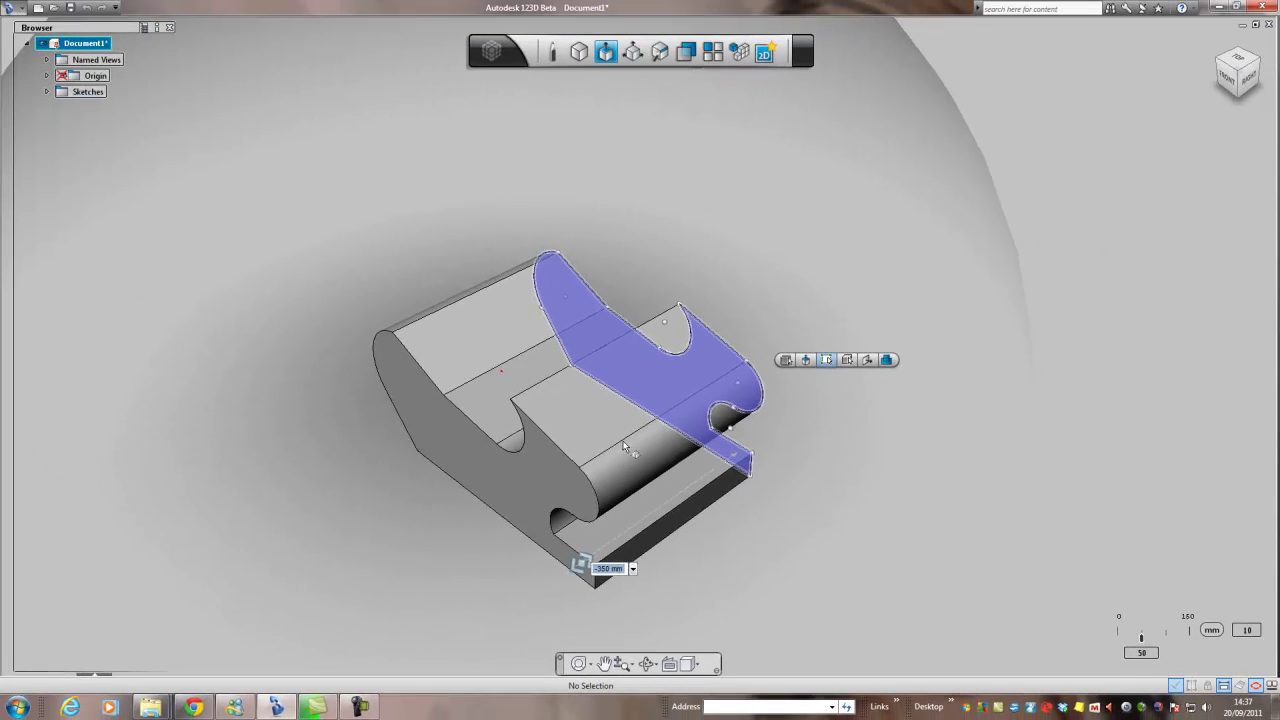
pyautogui.rightClick(573, 411)
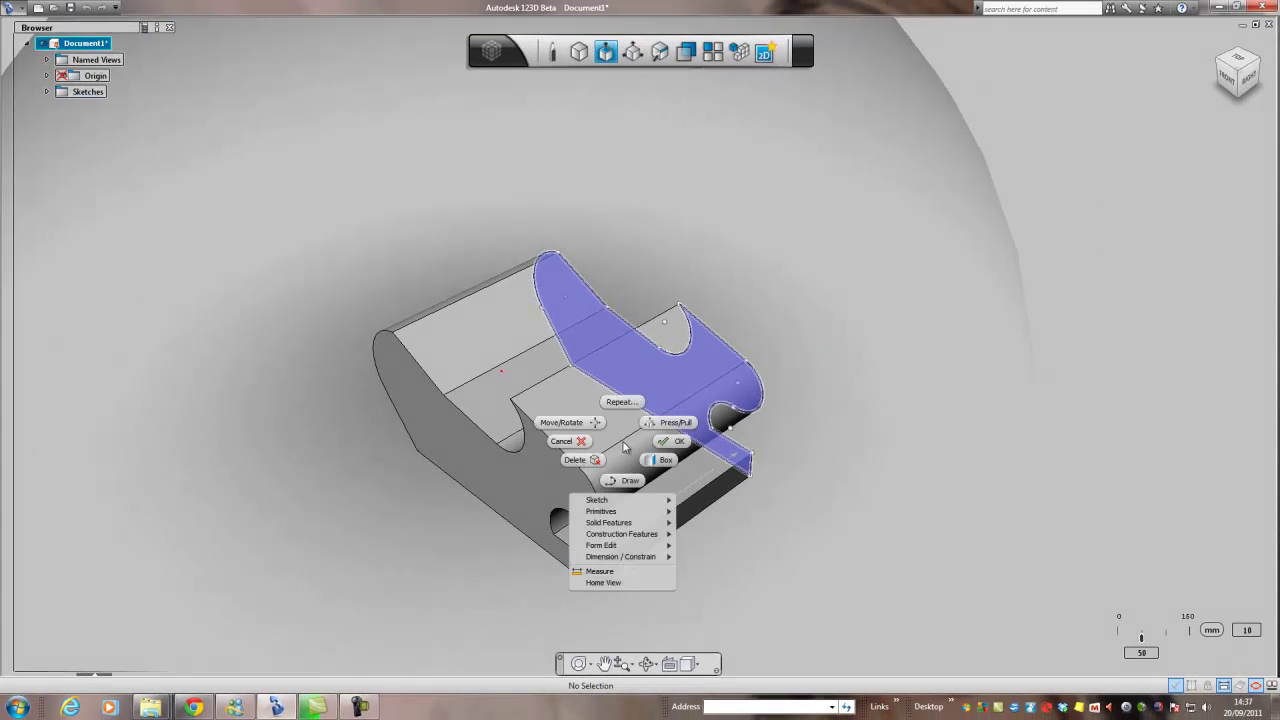
pyautogui.click(678, 442)
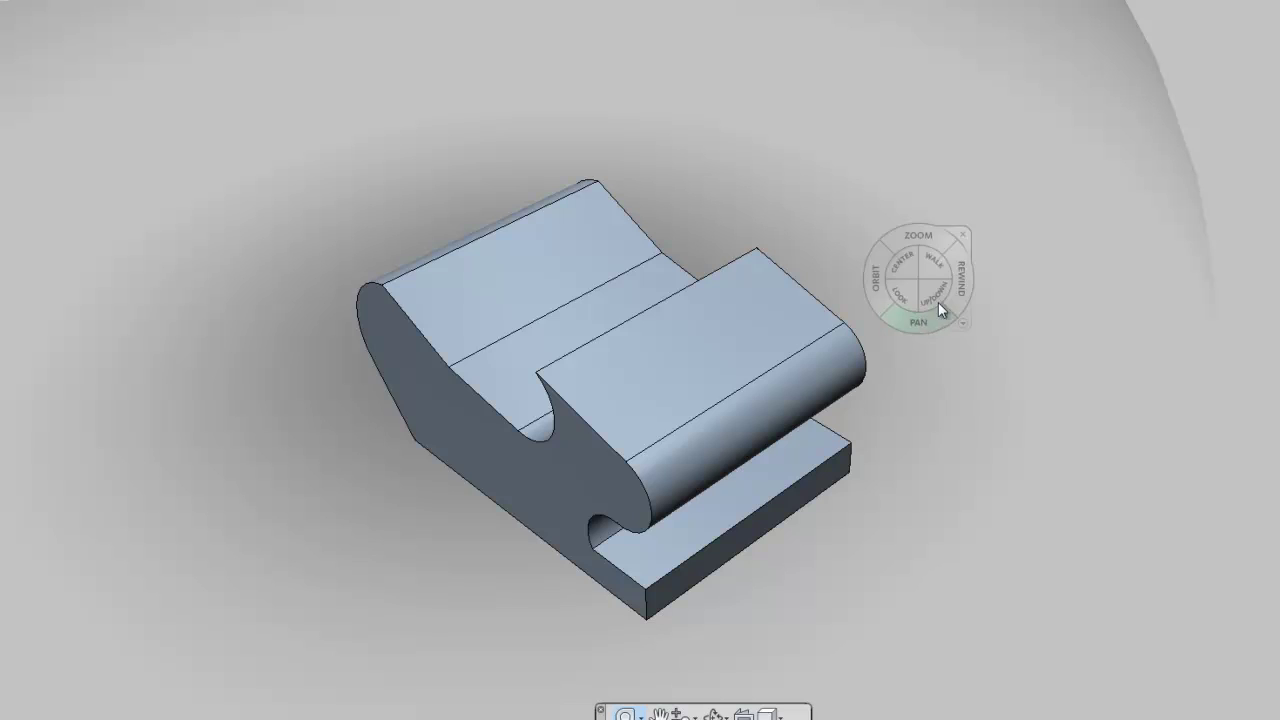
# Step: Examine the extruded solid from several angles, including its underside, and up close
pyautogui.click(876, 291)
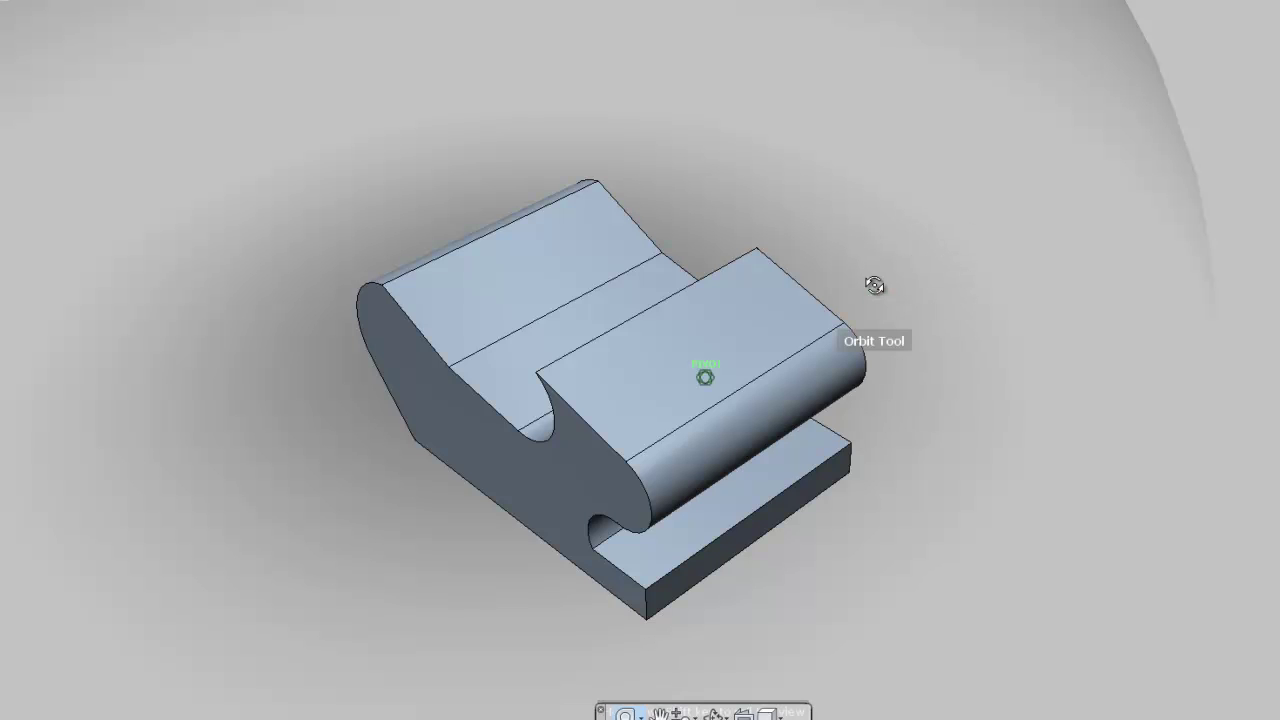
pyautogui.moveTo(874, 286); pyautogui.dragTo(668, 470)
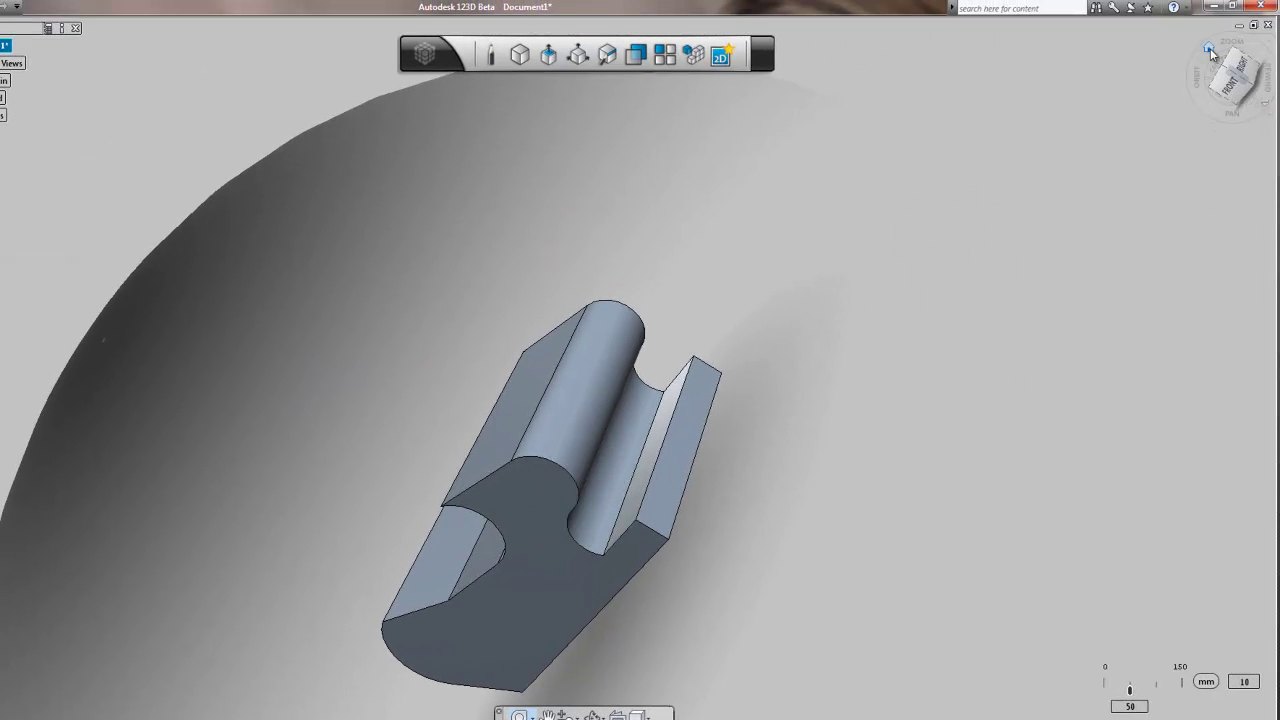
pyautogui.click(1209, 51)
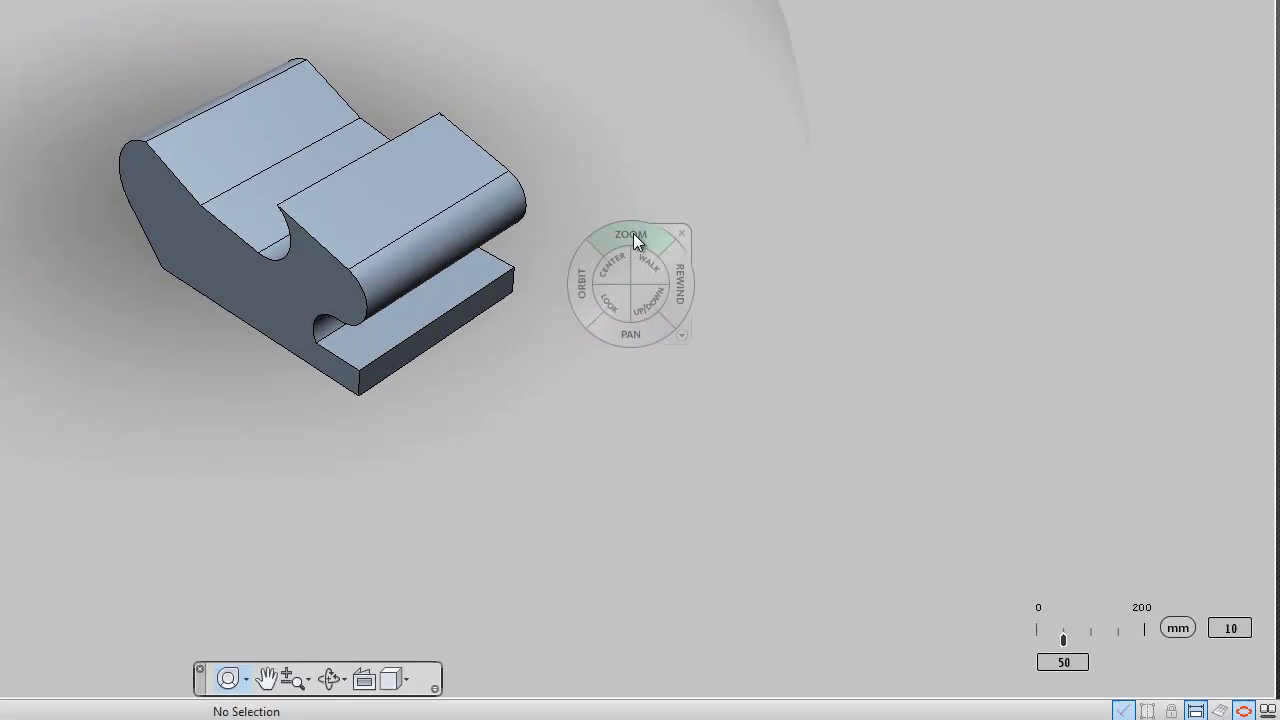
pyautogui.moveTo(632, 550); pyautogui.dragTo(633, 552)
pyautogui.moveTo(634, 225); pyautogui.dragTo(655, 284)
pyautogui.moveTo(648, 392); pyautogui.dragTo(811, 318)
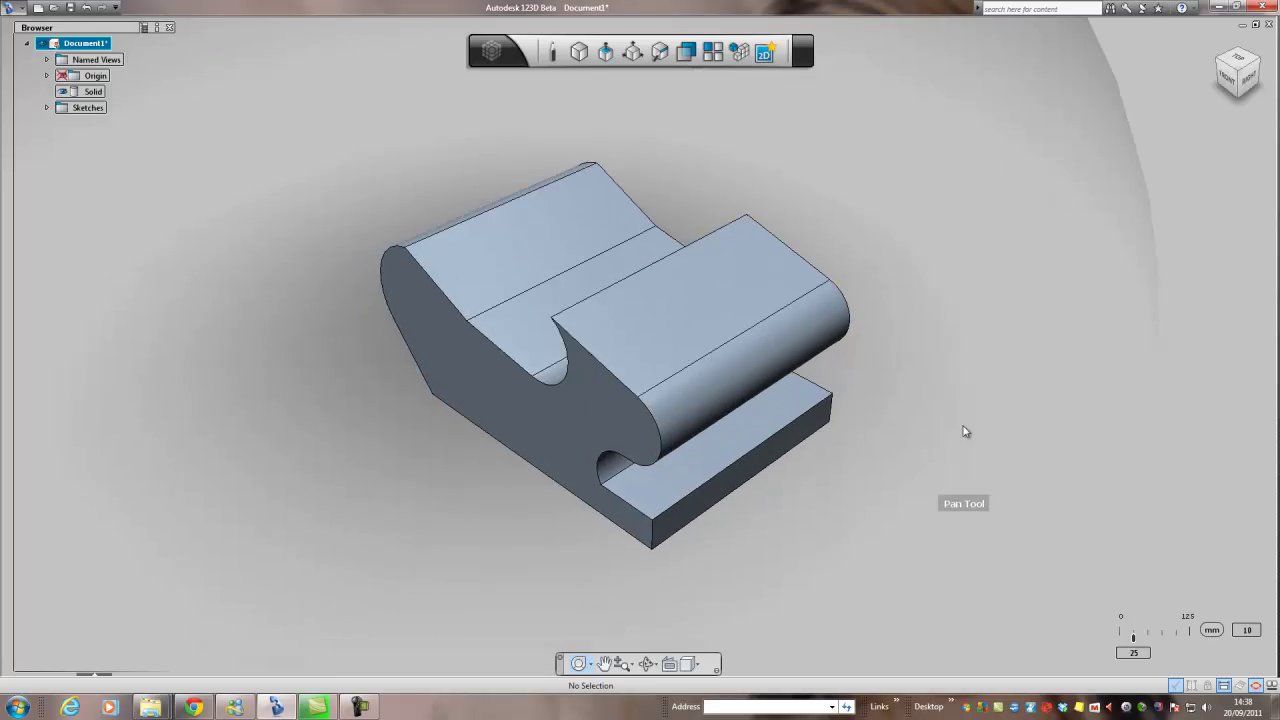
pyautogui.moveTo(965, 431); pyautogui.dragTo(857, 560)
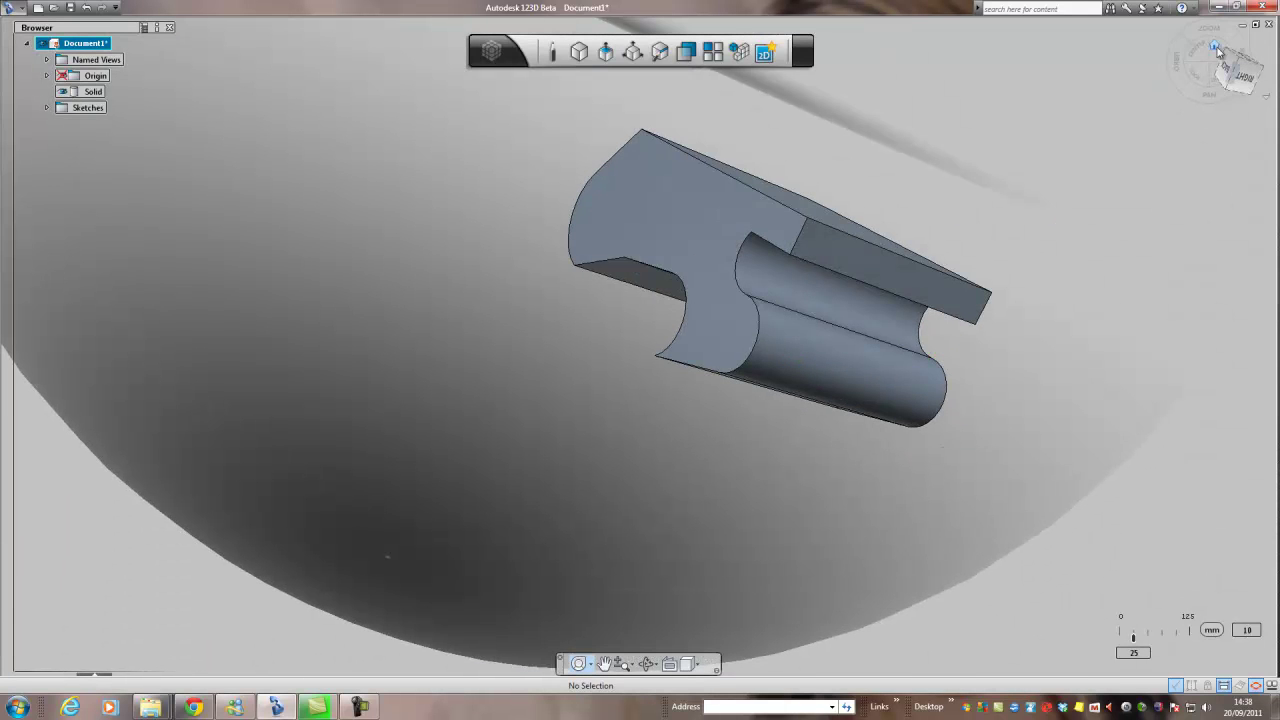
pyautogui.click(1218, 52)
pyautogui.hotkey('shift', 'w')
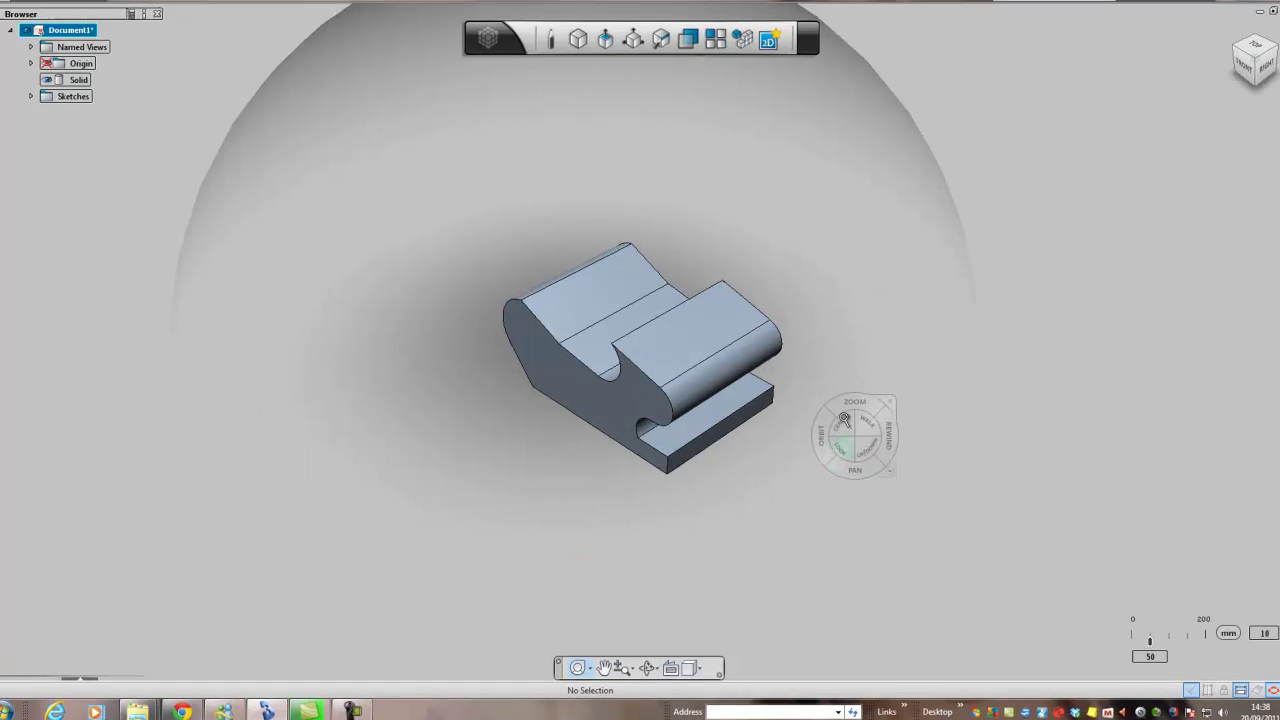
pyautogui.moveTo(852, 404); pyautogui.dragTo(853, 403)
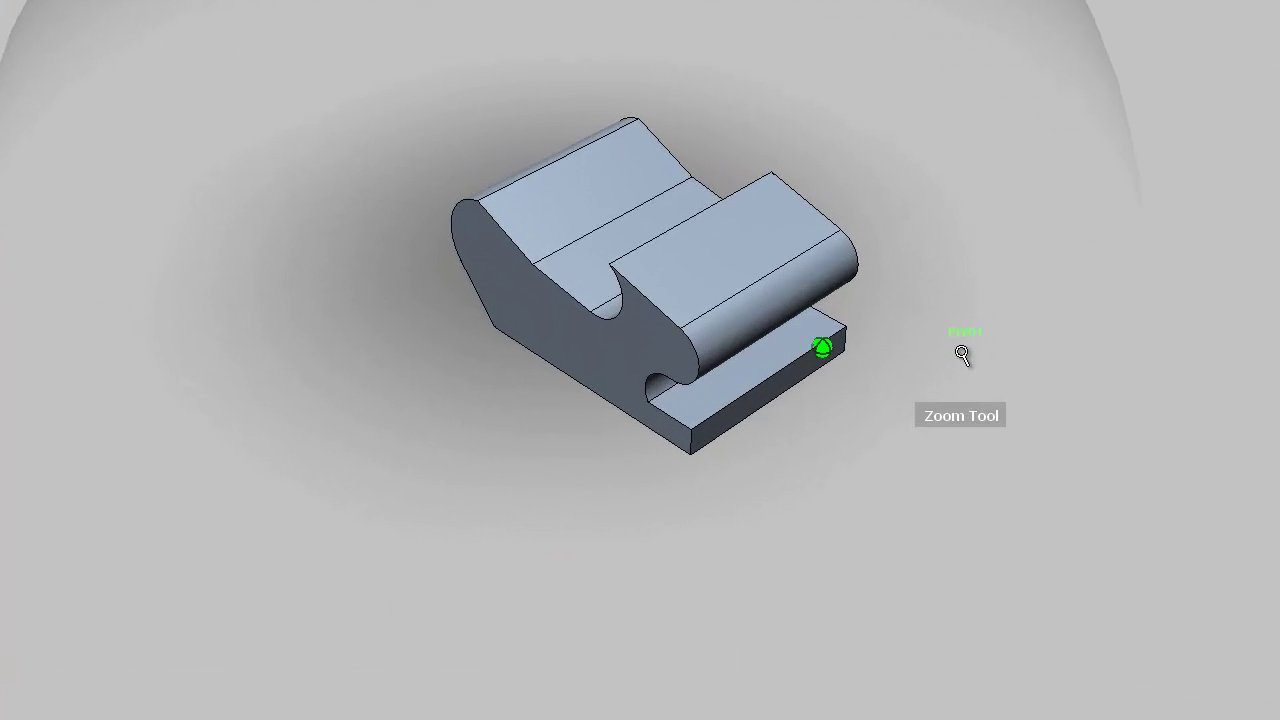
pyautogui.moveTo(962, 354); pyautogui.dragTo(977, 427)
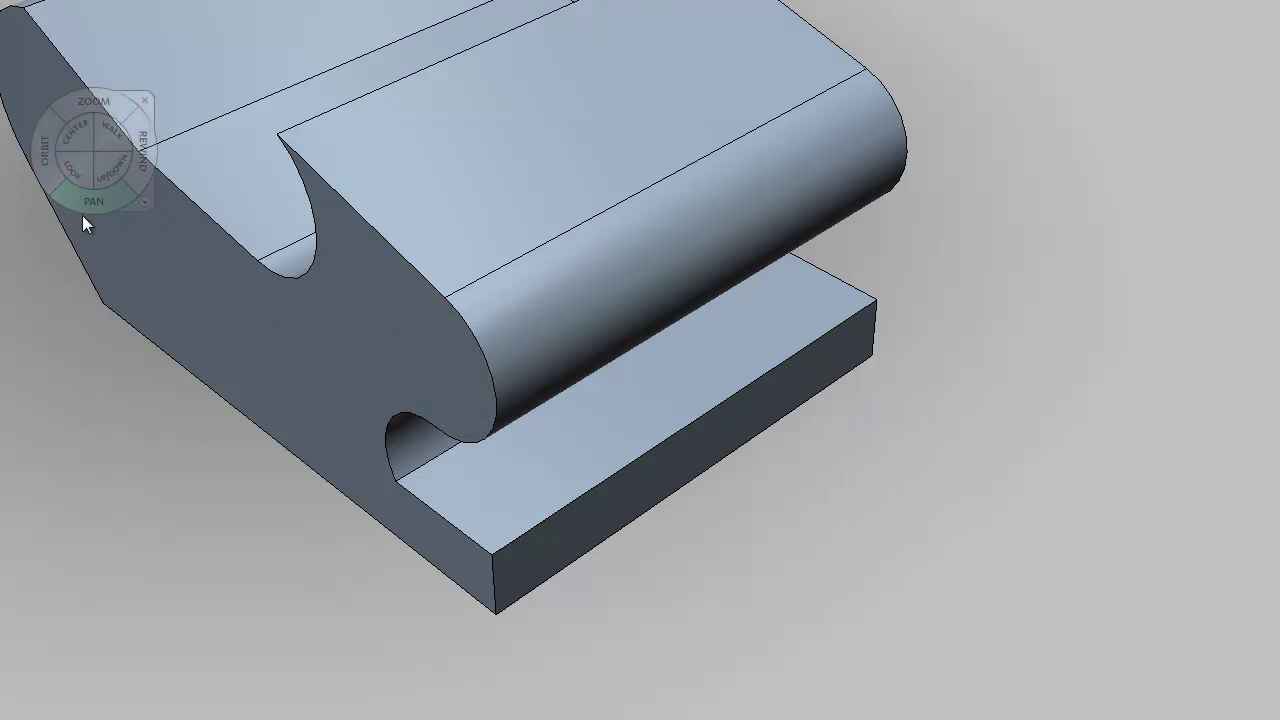
pyautogui.press('Escape')
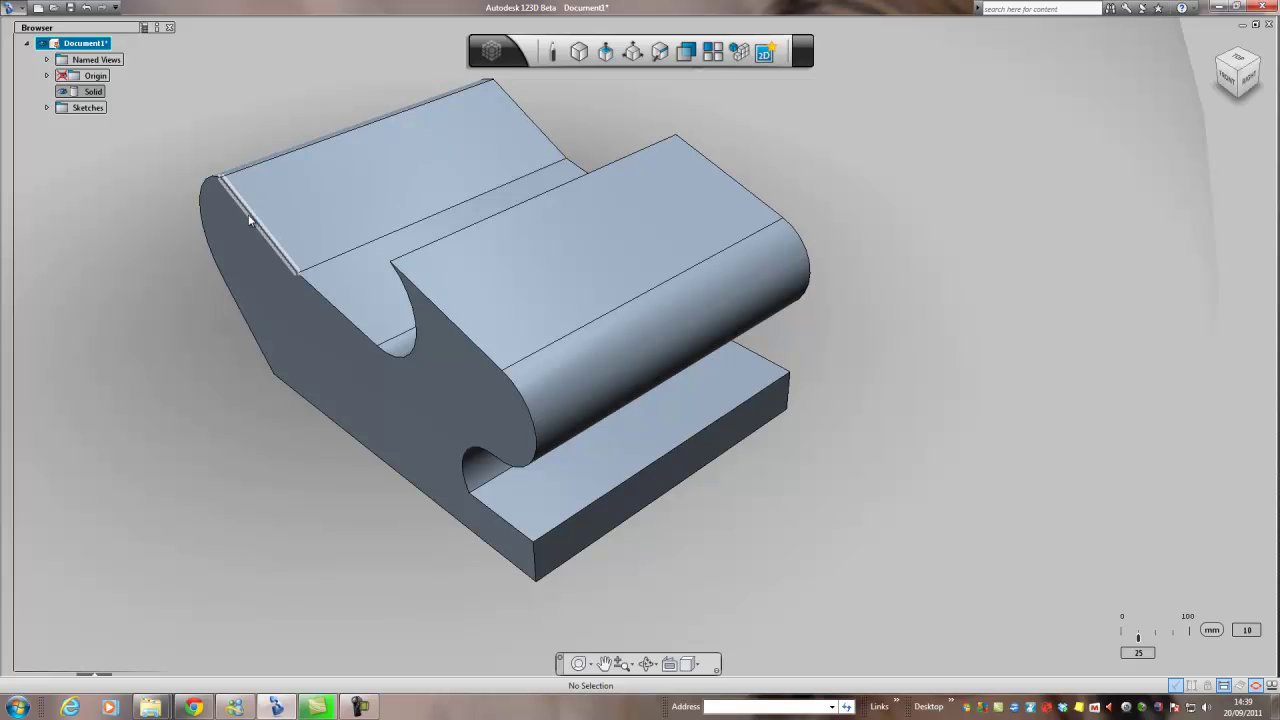
# Step: Chamfer the front edge of the sloping face at the solid's high, rounded end by 25 mm
pyautogui.click(249, 216)
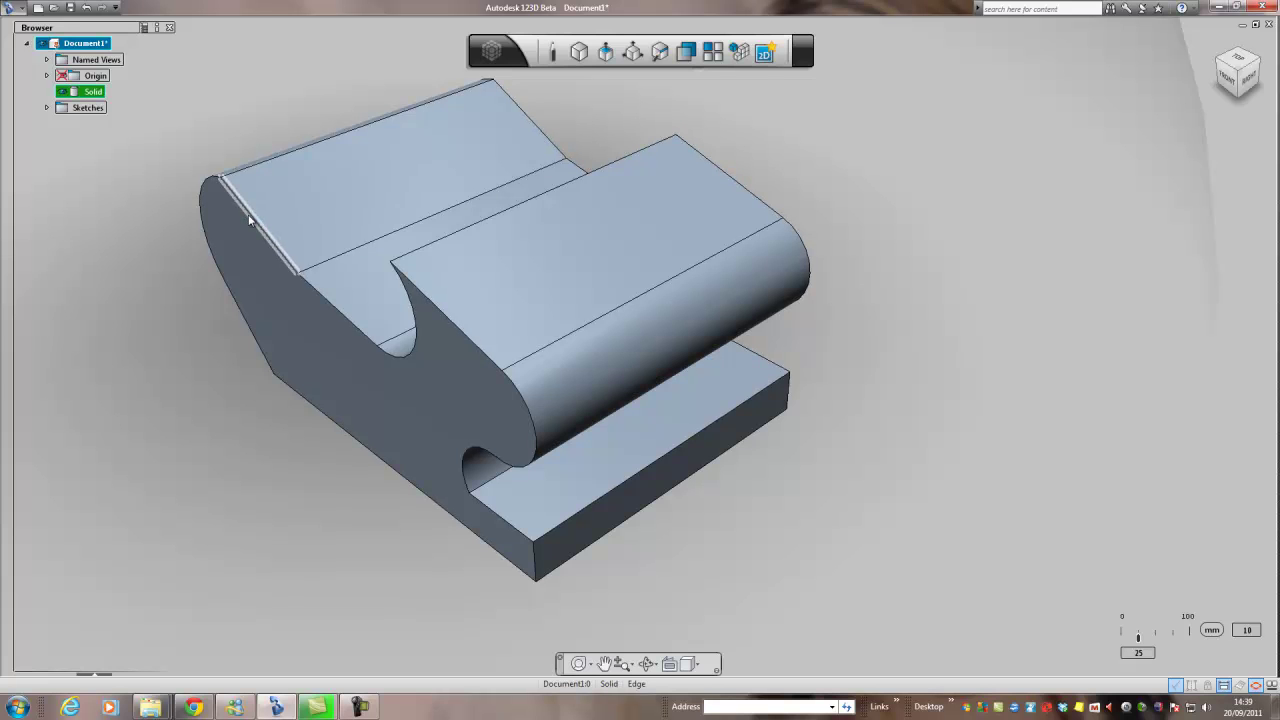
pyautogui.rightClick(249, 216)
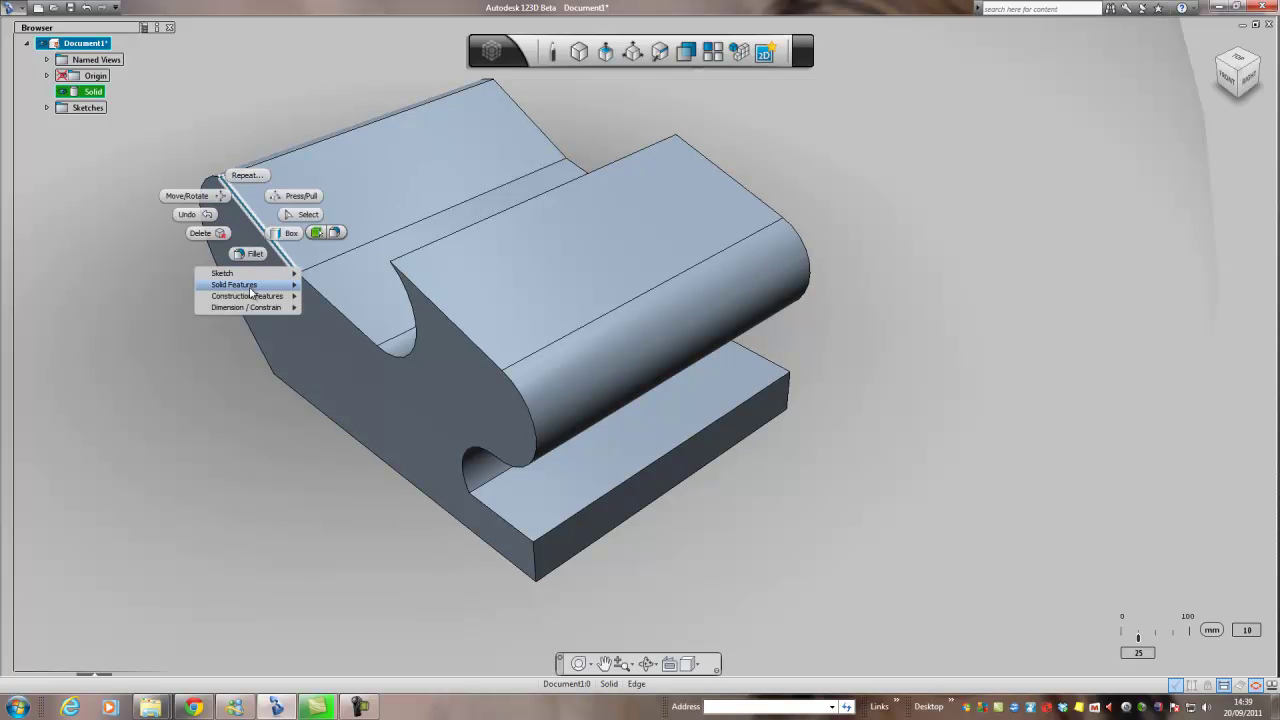
pyautogui.moveTo(249, 286)
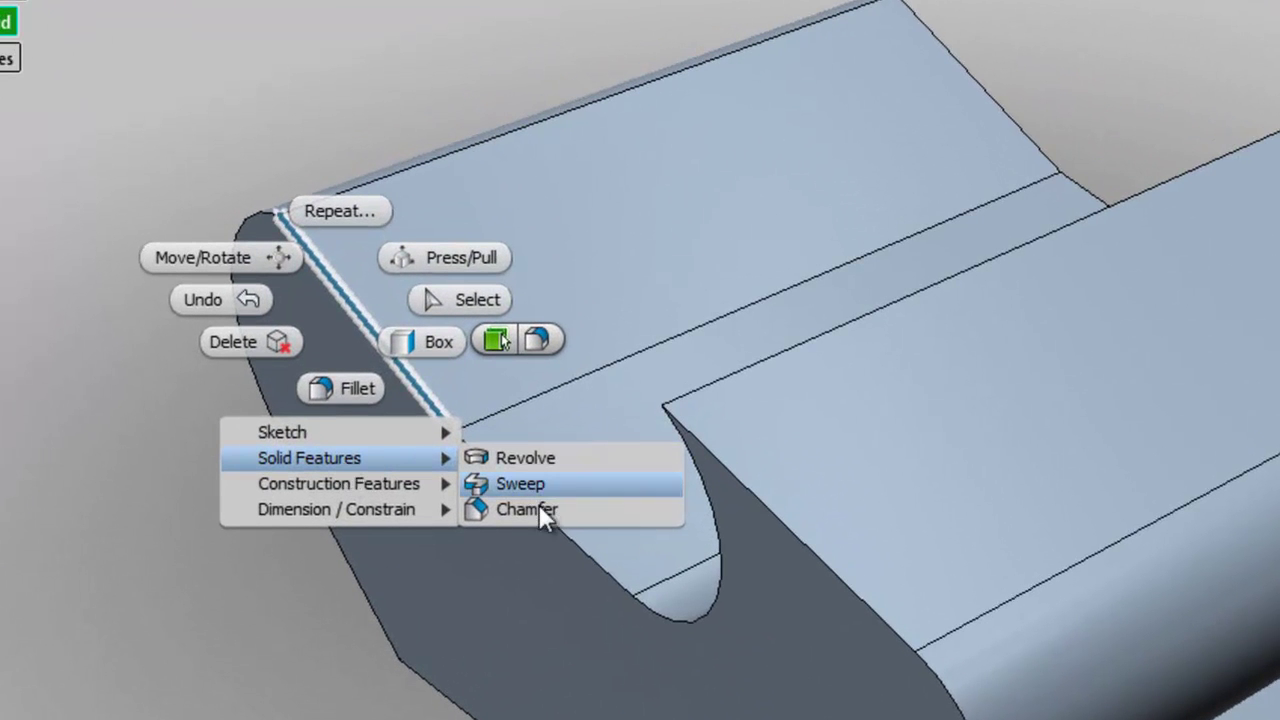
pyautogui.click(539, 509)
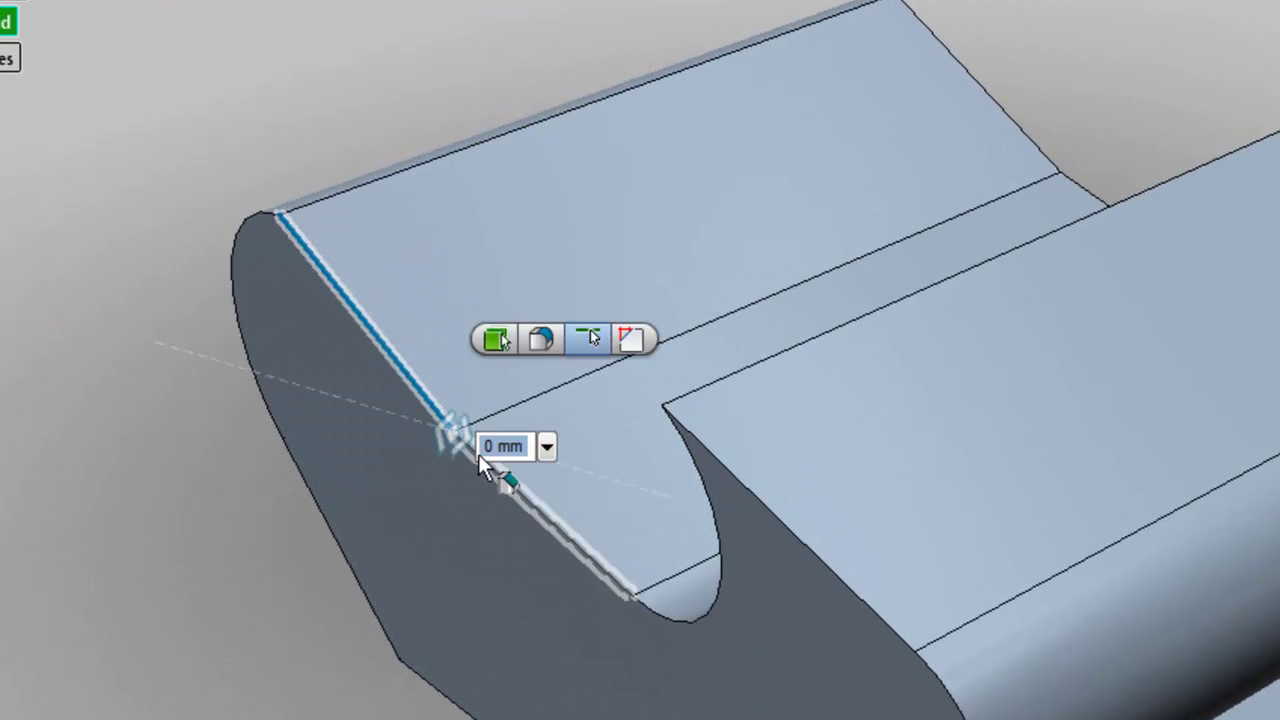
pyautogui.moveTo(455, 445)
pyautogui.mouseDown()
pyautogui.moveTo(494, 449)
pyautogui.moveTo(465, 447)
pyautogui.moveTo(478, 452)
pyautogui.mouseUp()
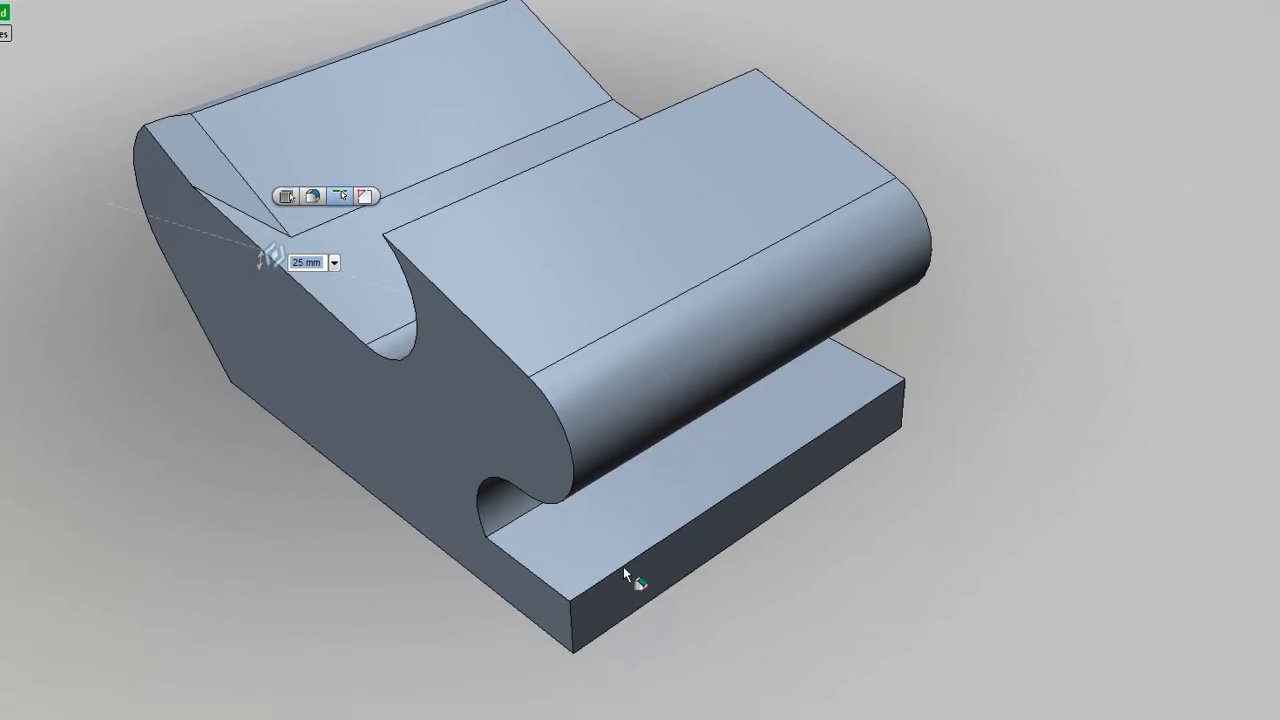
pyautogui.press('Return')
# Step: Chamfer the long upper outer edge of the base slab by about 14 mm
pyautogui.rightClick(623, 566)
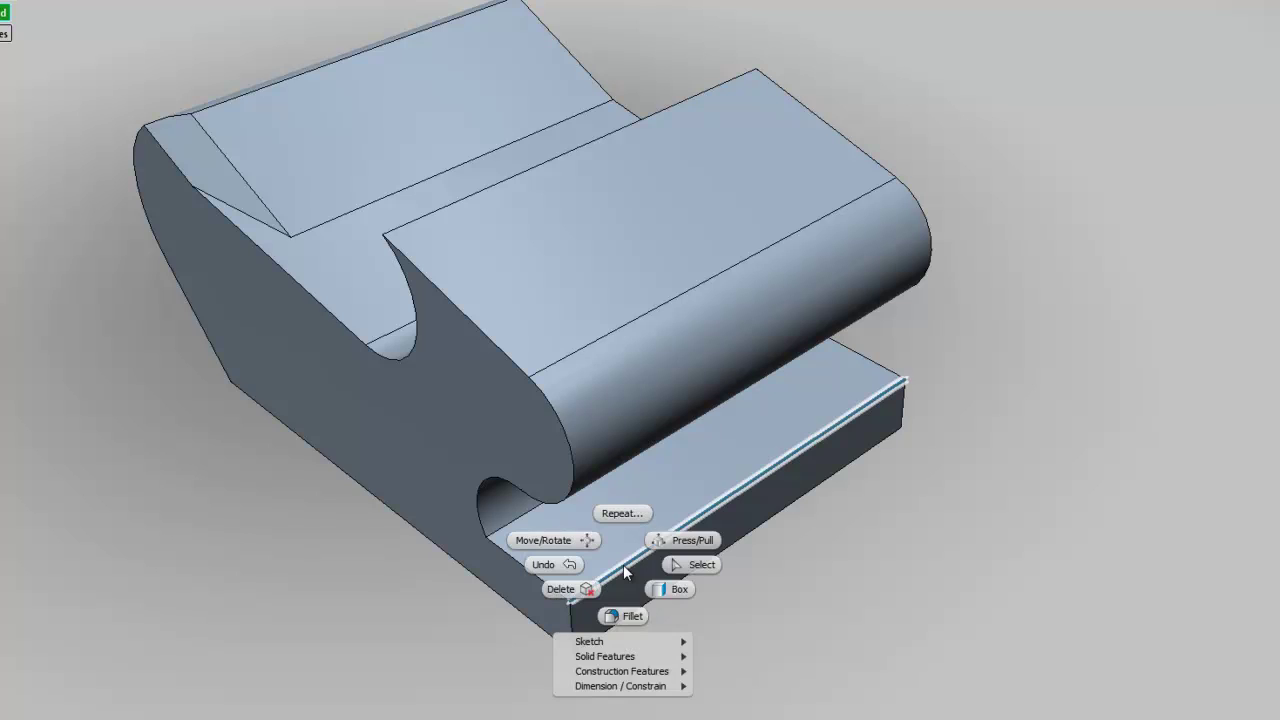
pyautogui.moveTo(612, 657)
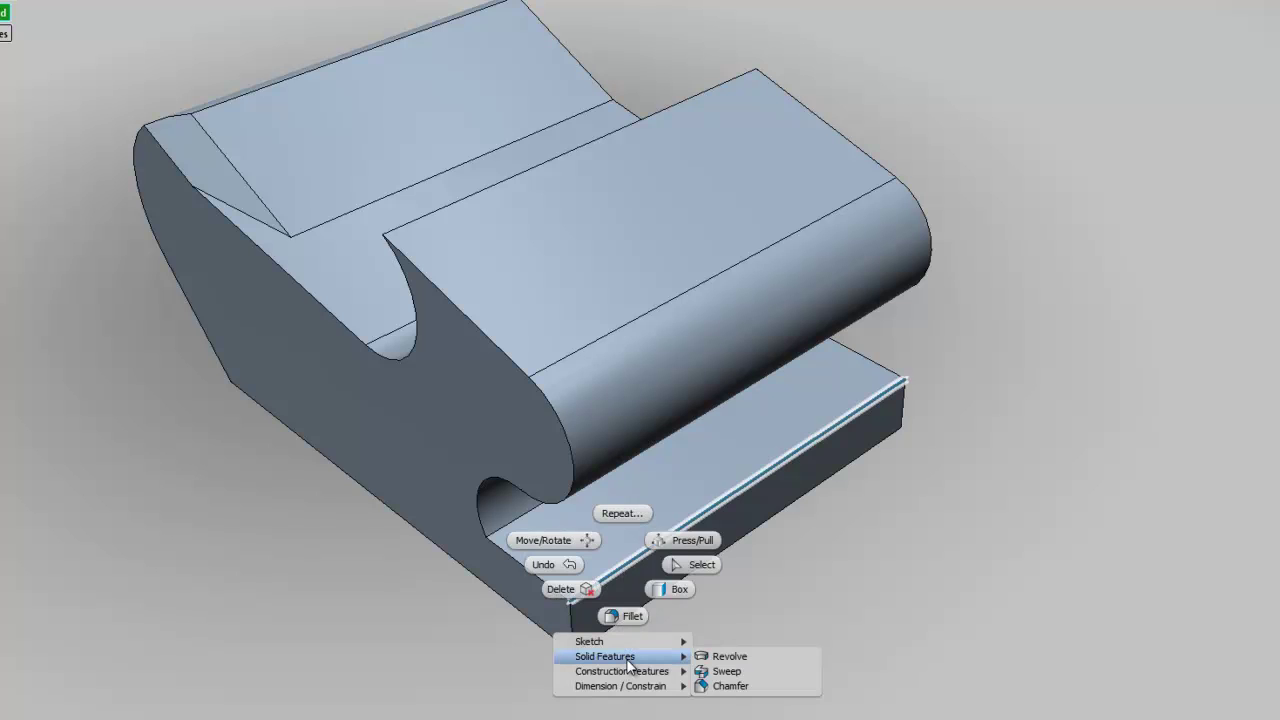
pyautogui.click(747, 688)
pyautogui.moveTo(623, 567)
pyautogui.mouseDown()
pyautogui.moveTo(675, 557)
pyautogui.moveTo(553, 567)
pyautogui.moveTo(615, 565)
pyautogui.mouseUp()
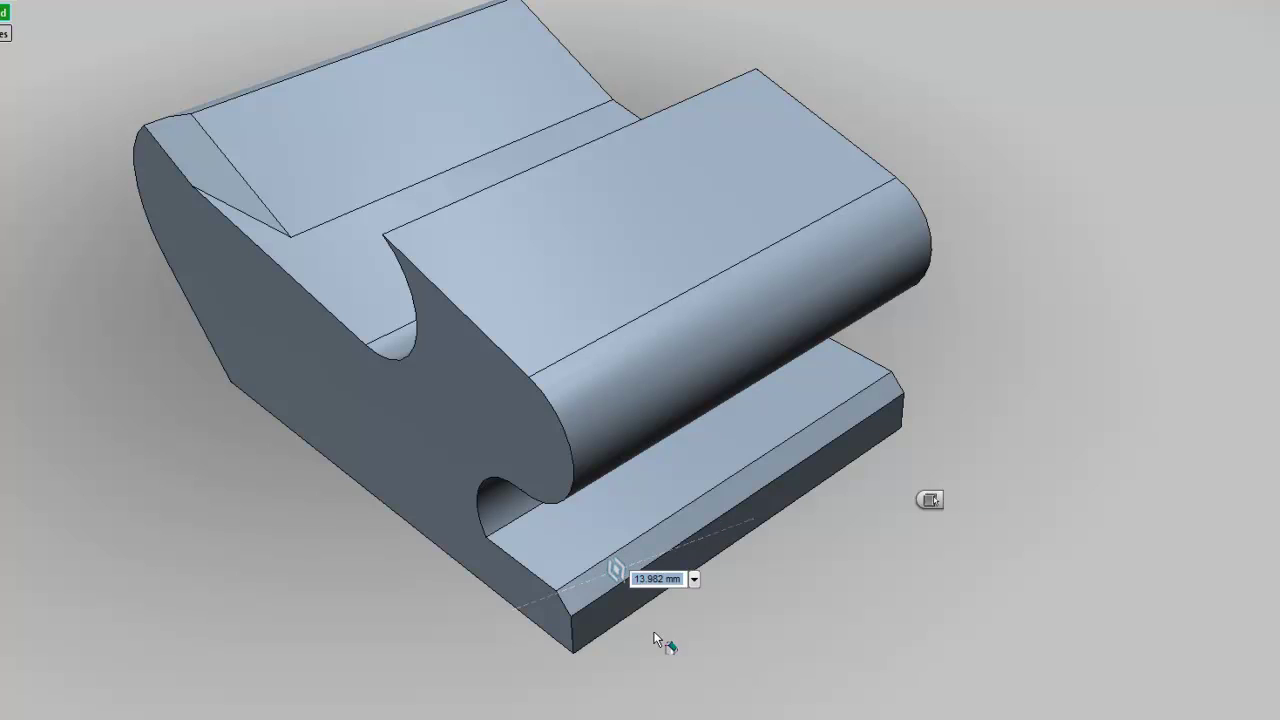
pyautogui.rightClick(599, 566)
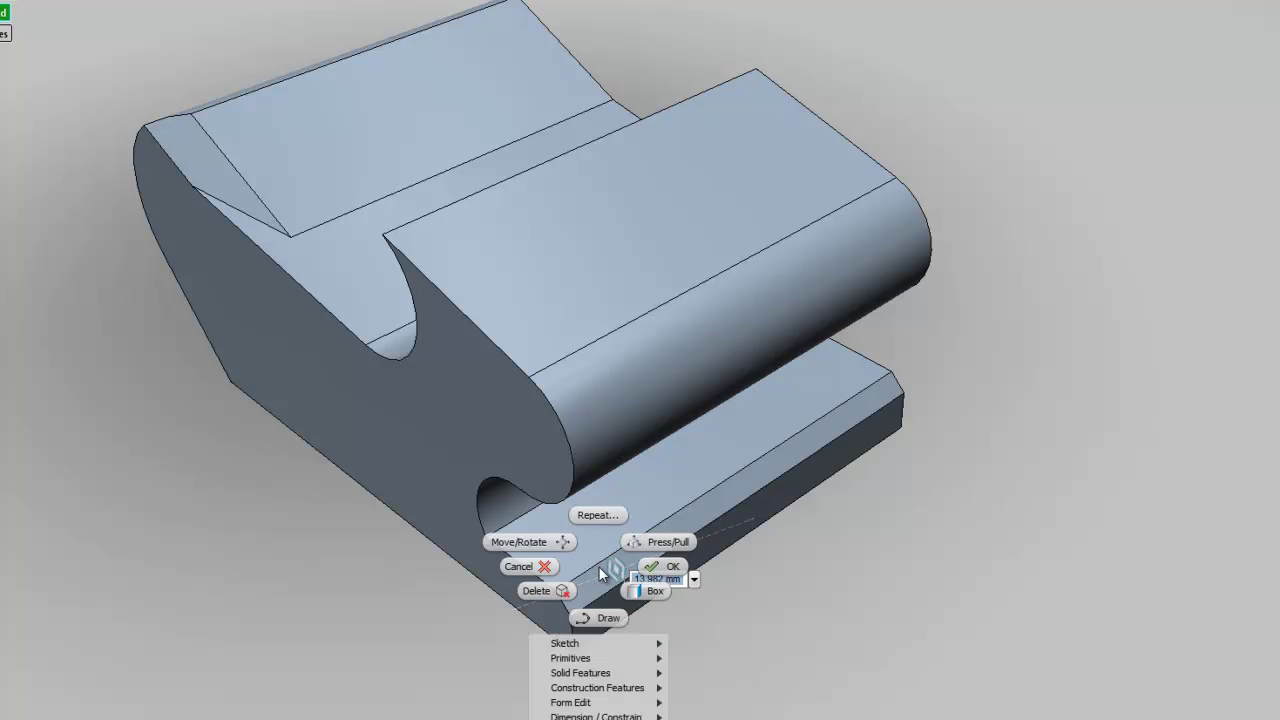
pyautogui.click(662, 568)
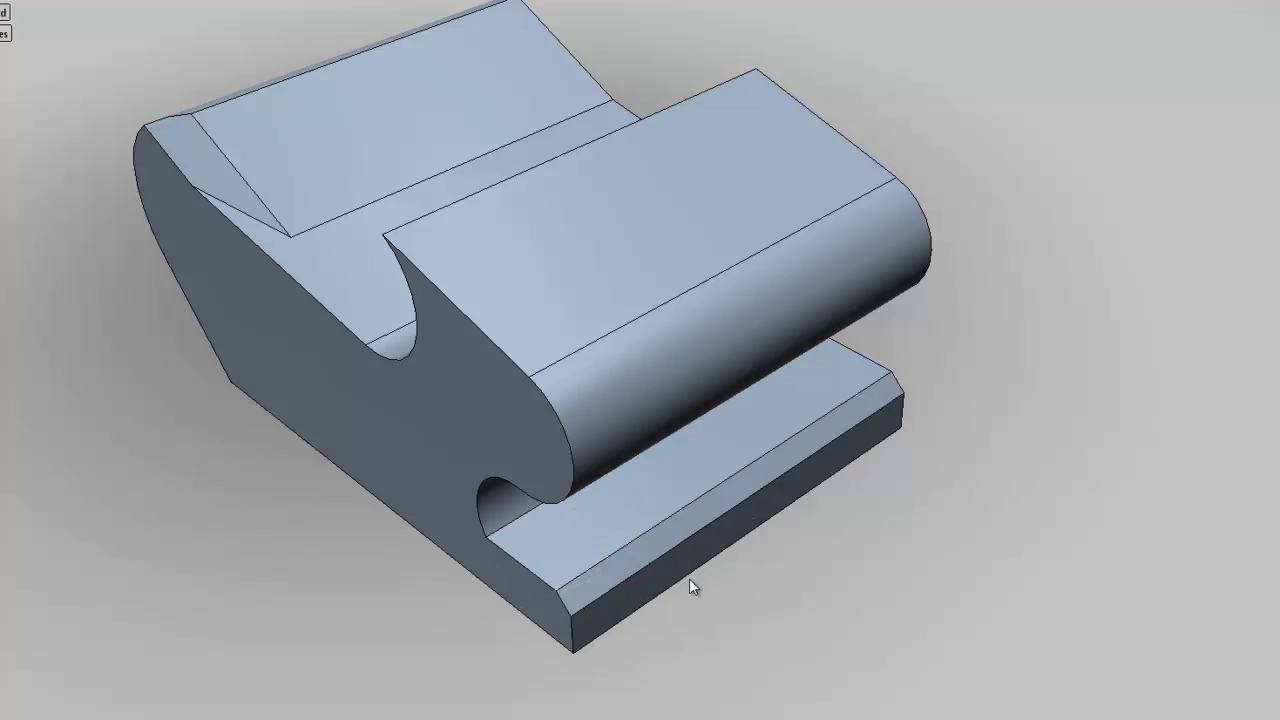